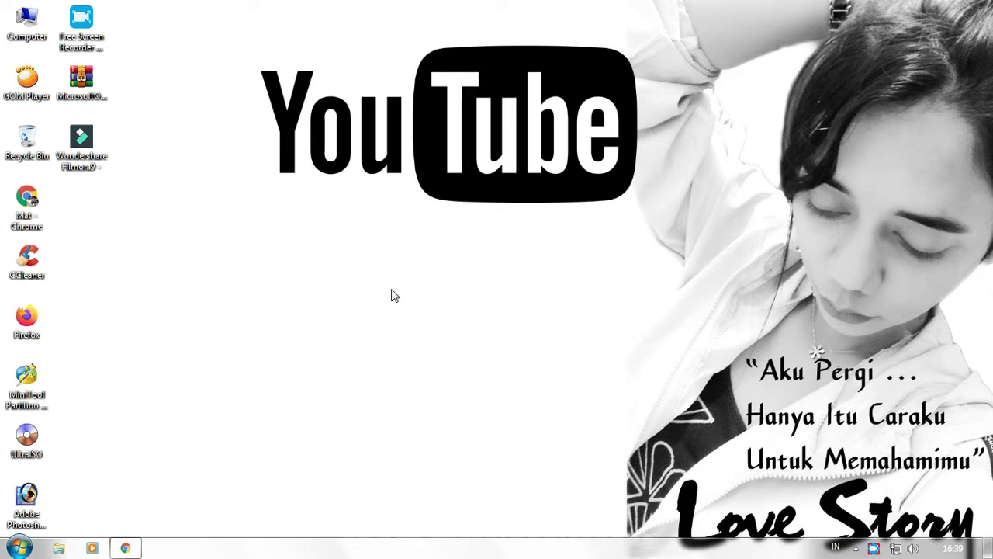
right_click(383, 254)
left_click(411, 292)
right_click(339, 244)
left_click(380, 283)
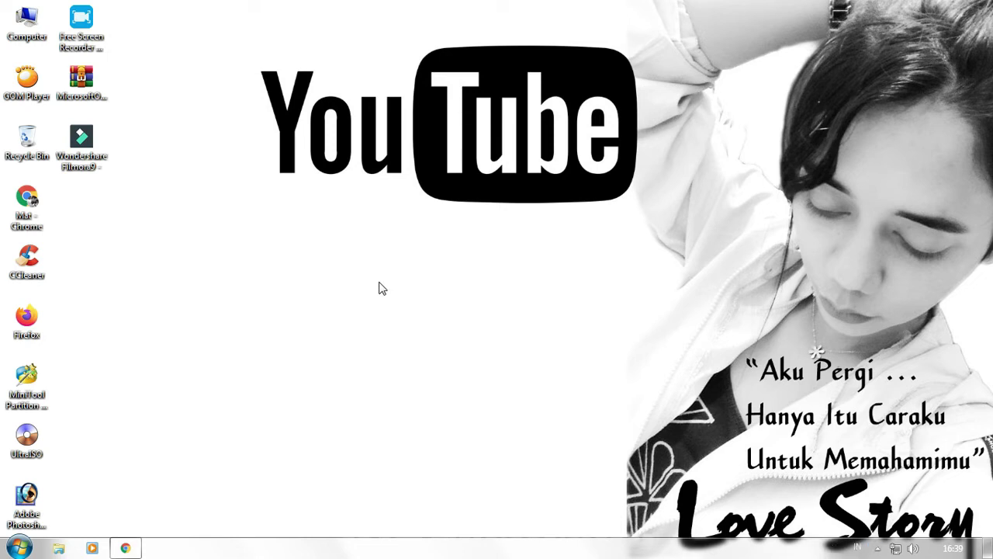
right_click(230, 235)
left_click(257, 277)
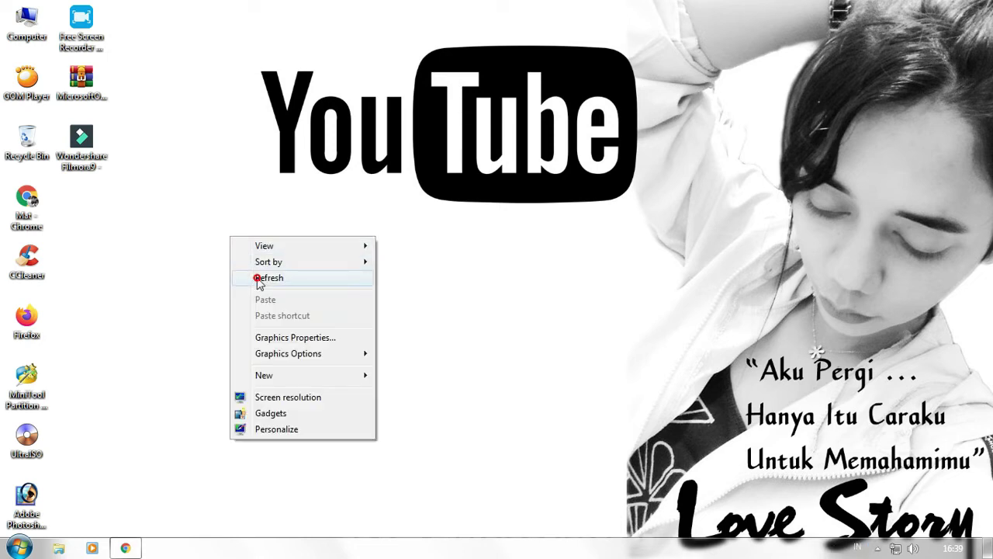
right_click(275, 233)
left_click(308, 273)
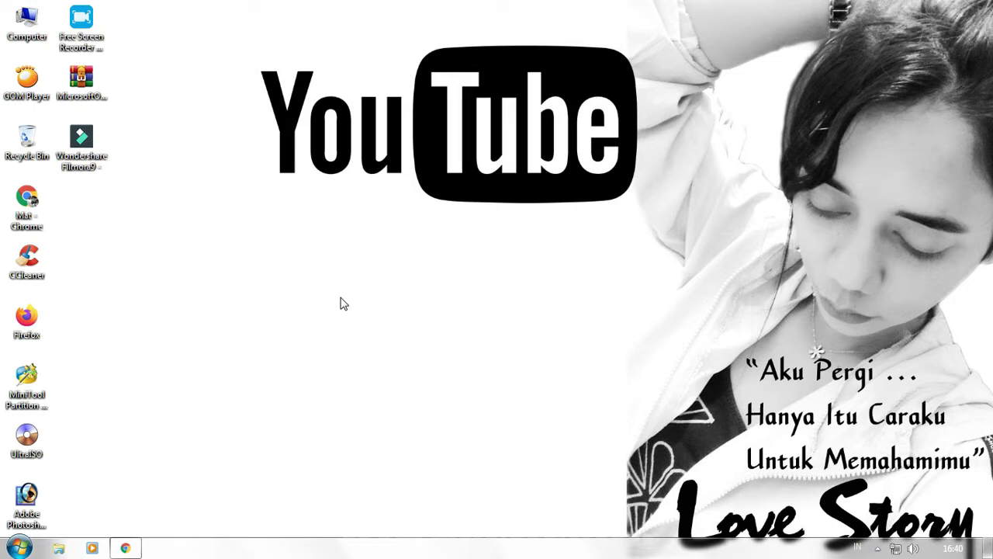
Switch to the Tenda router page in Chrome and open its Administration settings.
left_click(124, 548)
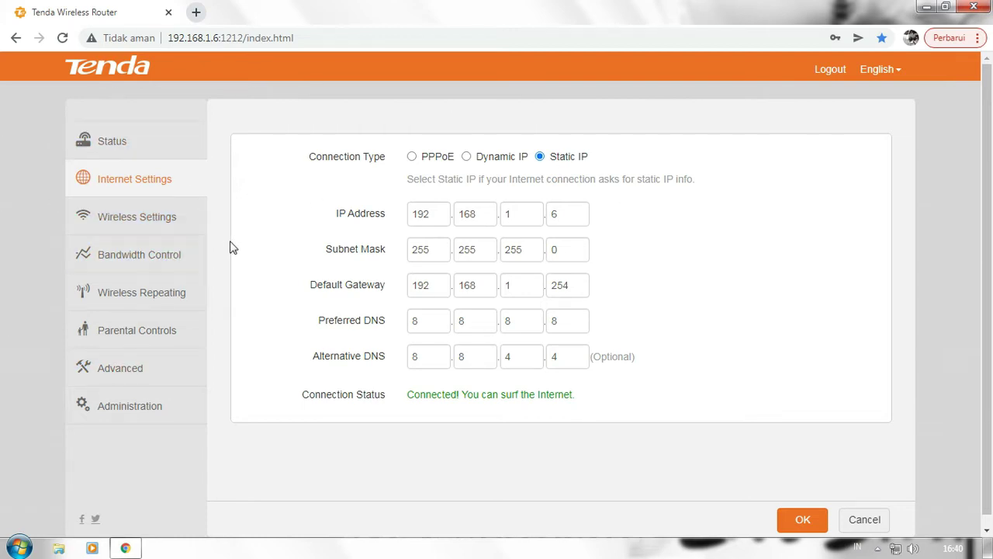
left_click(133, 371)
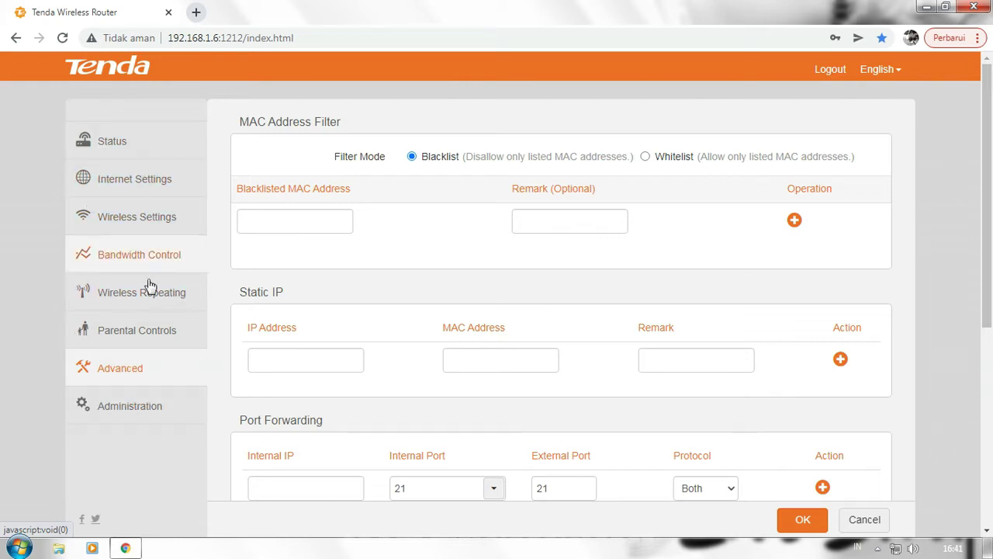
left_click(122, 411)
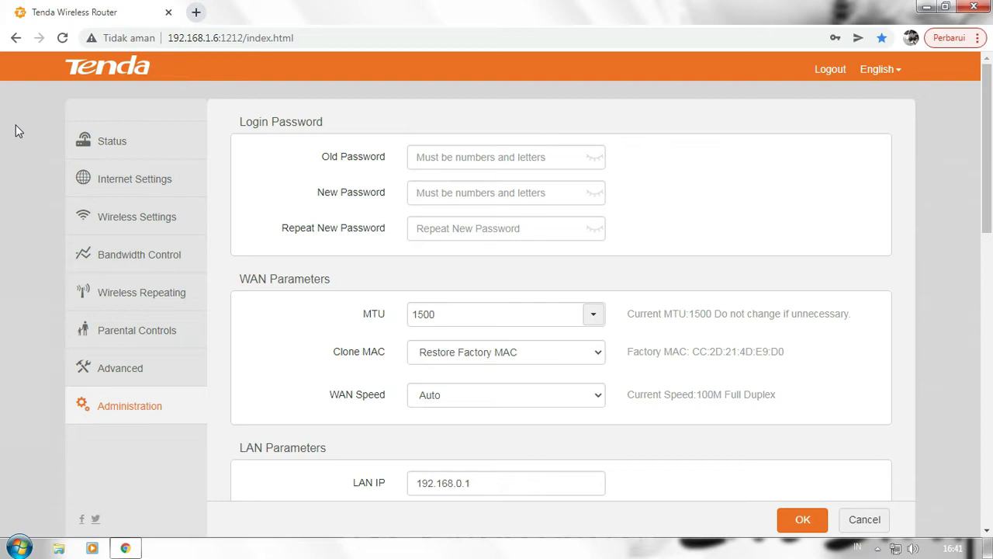
Look through the Login Password, WAN Parameters and LAN Parameters sections of the Administration settings.
left_click_drag(242, 121, 339, 124)
left_click(339, 123)
scroll(295, 139, "down", 2)
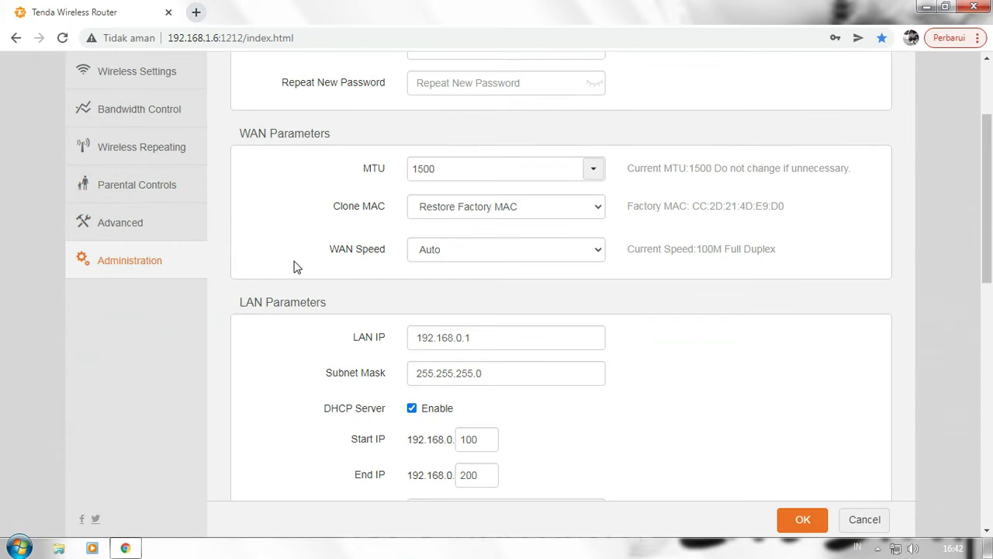
scroll(307, 261, "up", 2)
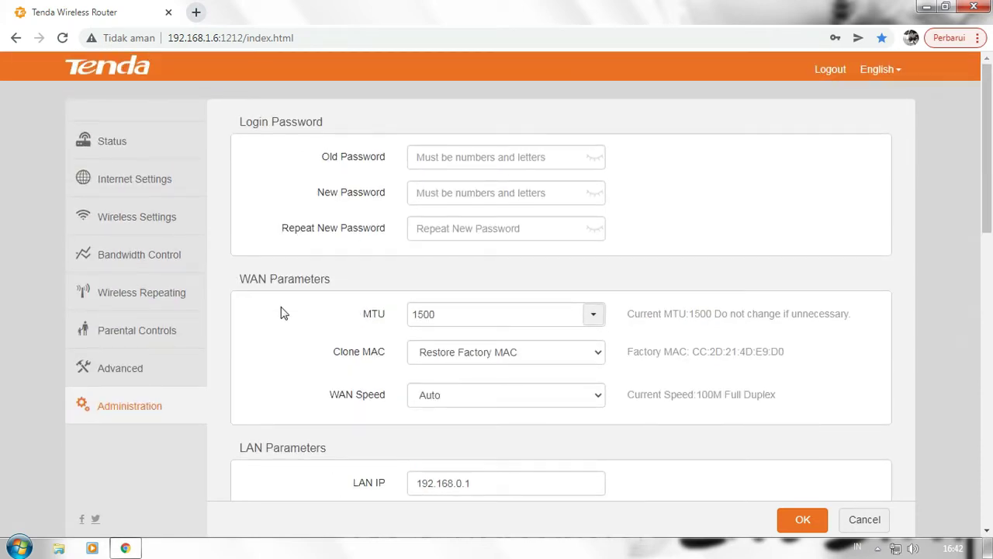
scroll(342, 433, "down", 1)
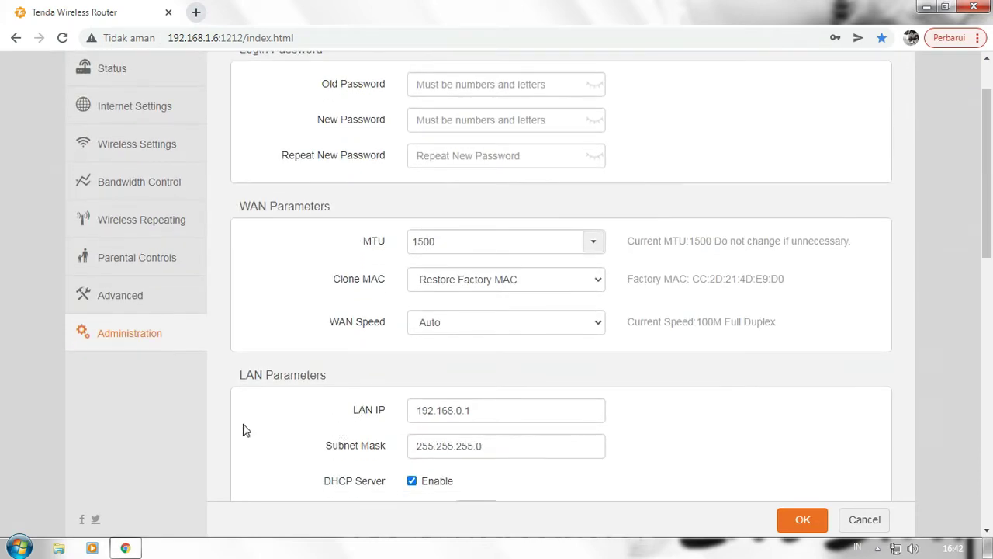
scroll(231, 380, "down", 2)
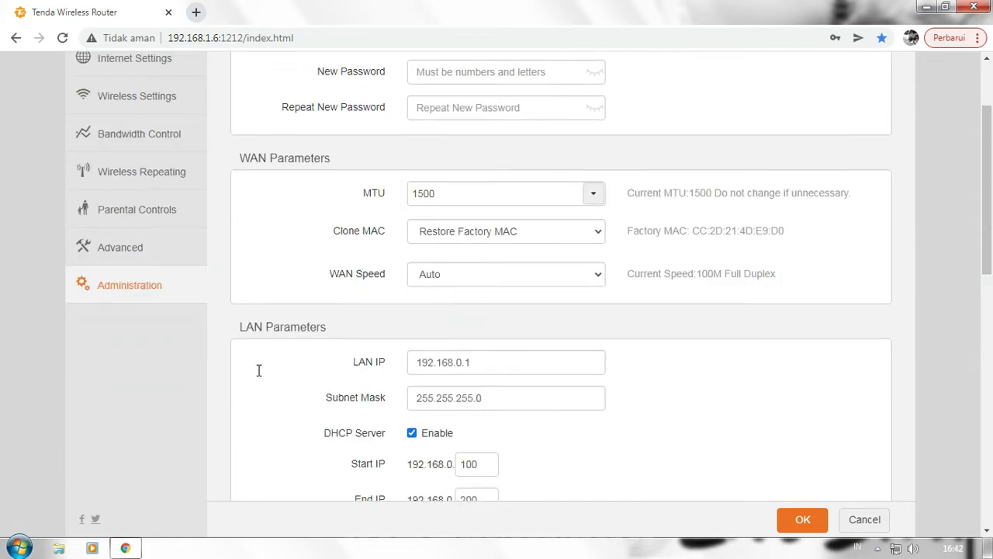
scroll(194, 318, "up", 3)
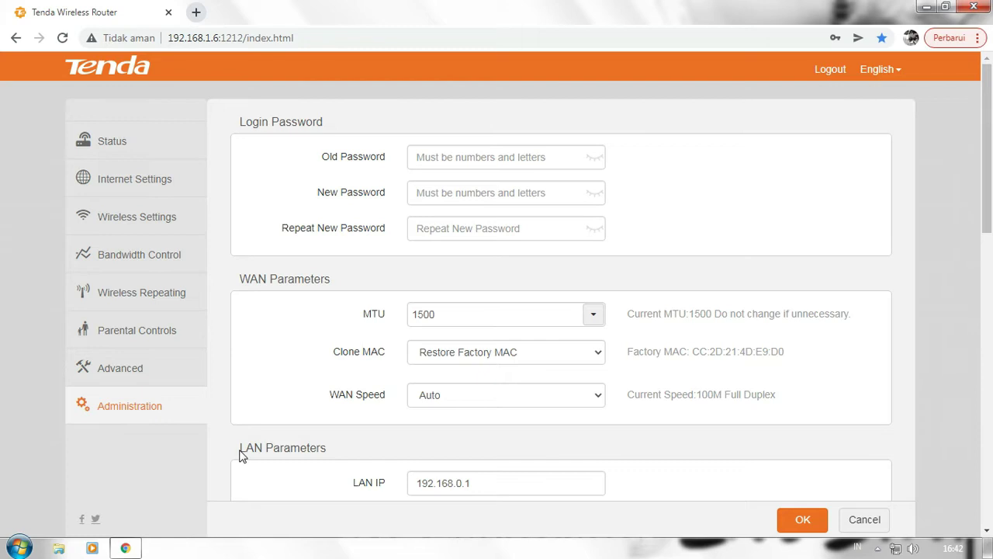
left_click_drag(238, 447, 333, 455)
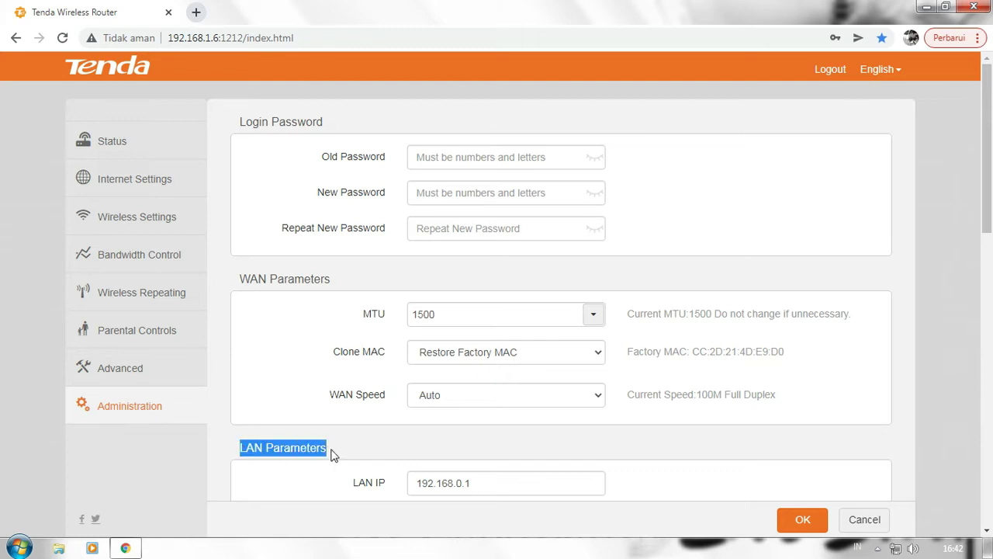
left_click(255, 448)
left_click_drag(243, 448, 339, 450)
left_click(270, 447)
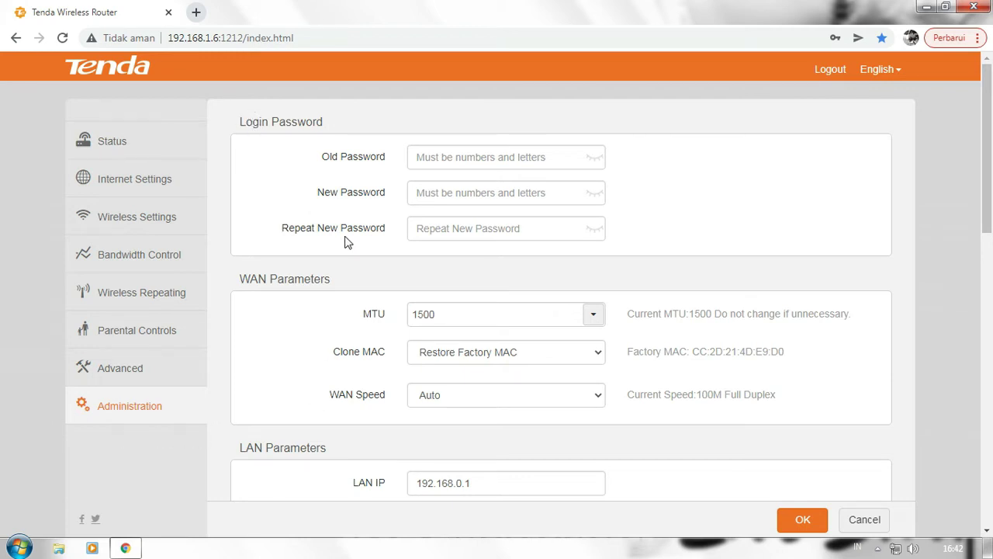
scroll(346, 244, "down", 2)
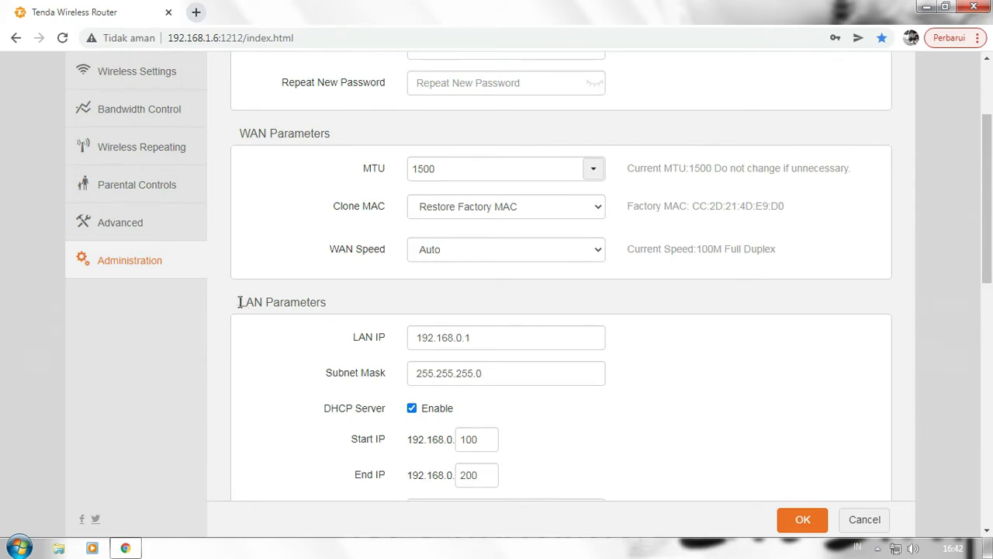
left_click_drag(241, 306, 344, 309)
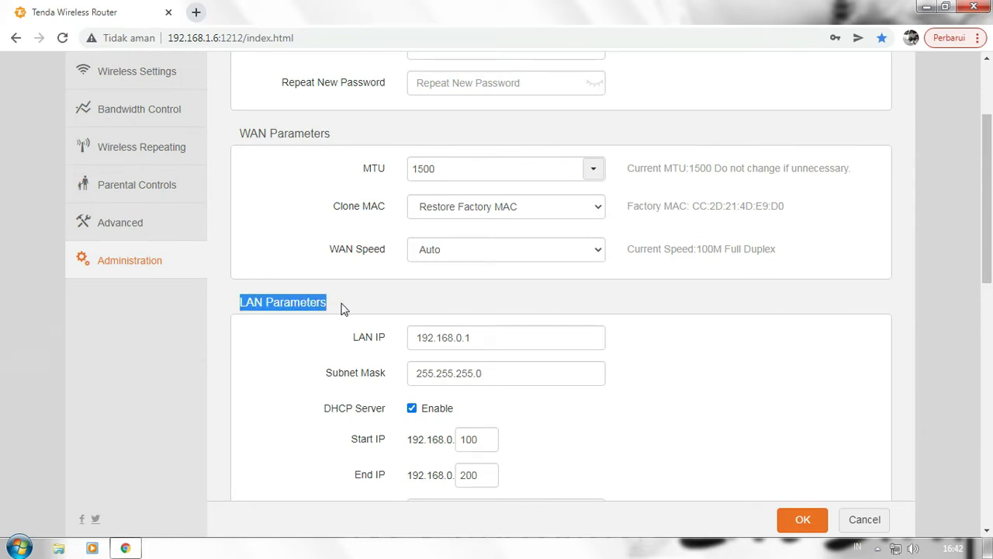
scroll(349, 299, "down", 2)
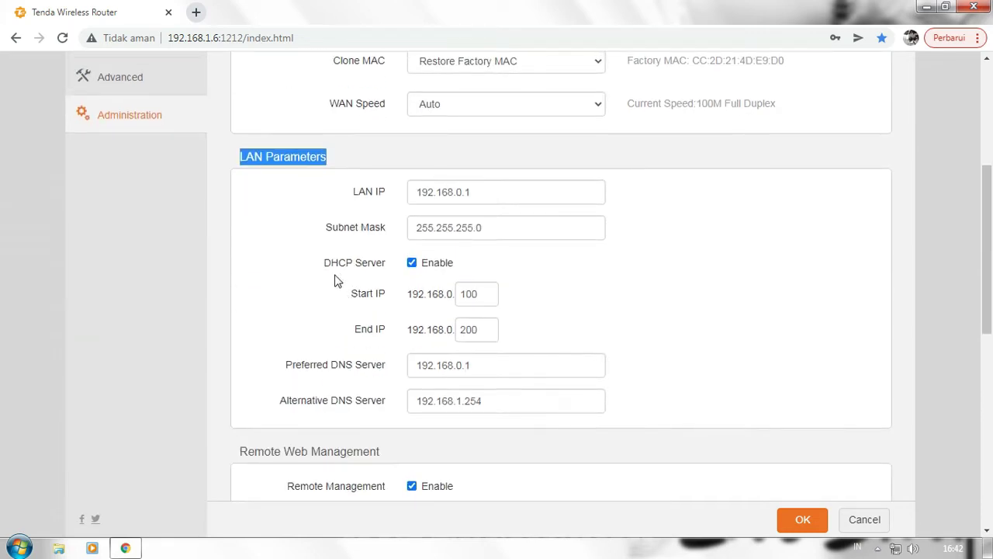
Examine the router's LAN IP setting in the LAN Parameters section.
left_click_drag(346, 193, 379, 200)
left_click(394, 198)
left_click(476, 194)
left_click(491, 190)
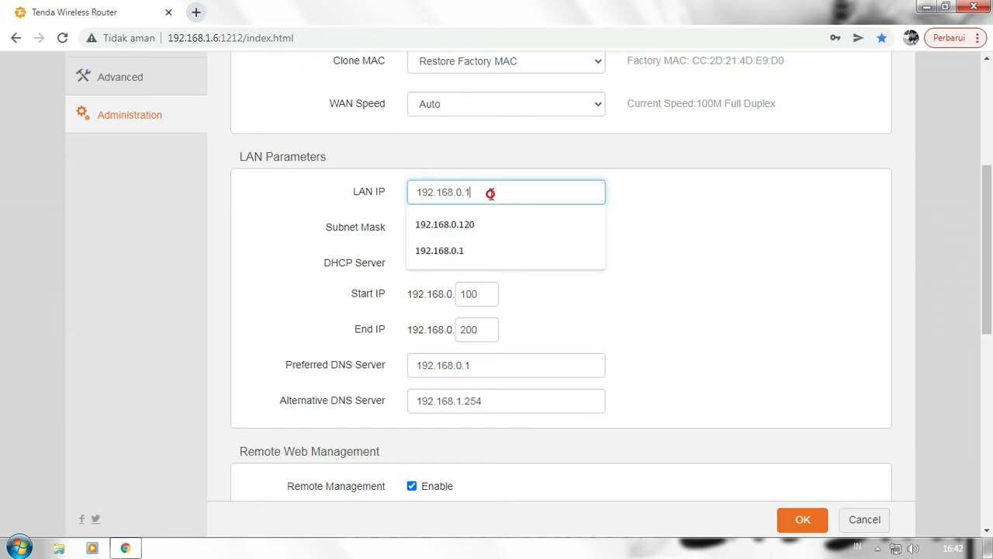
left_click(354, 194)
left_click_drag(354, 194, 387, 203)
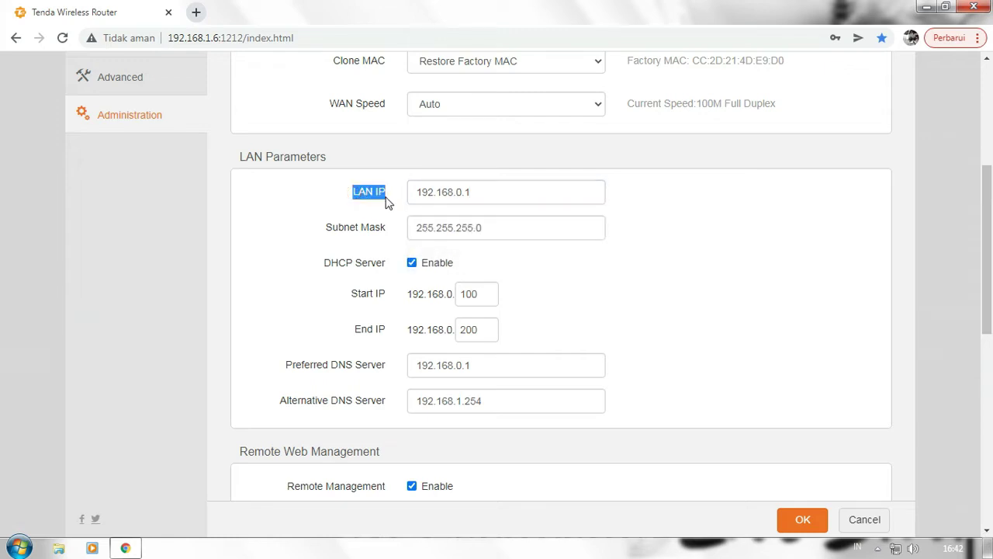
left_click(510, 195)
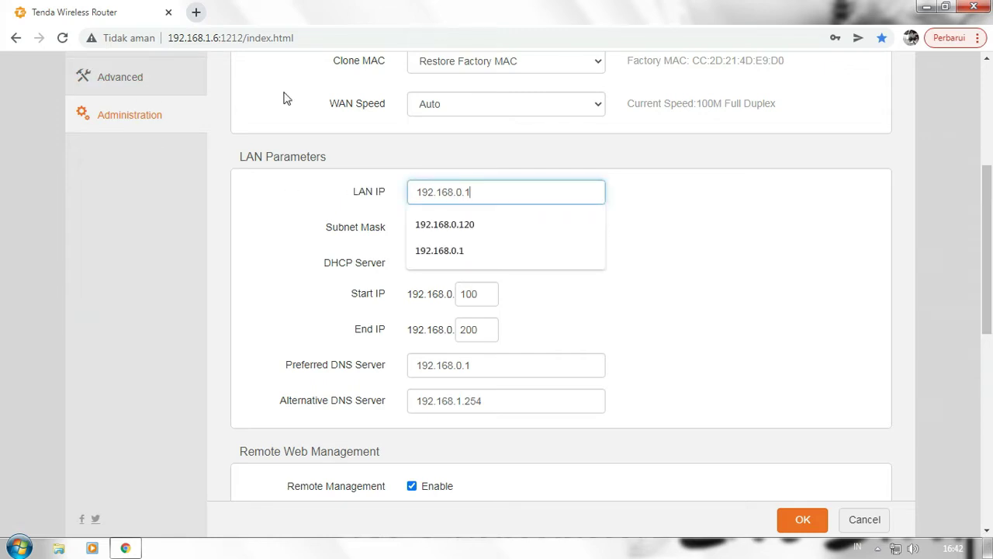
left_click(672, 194)
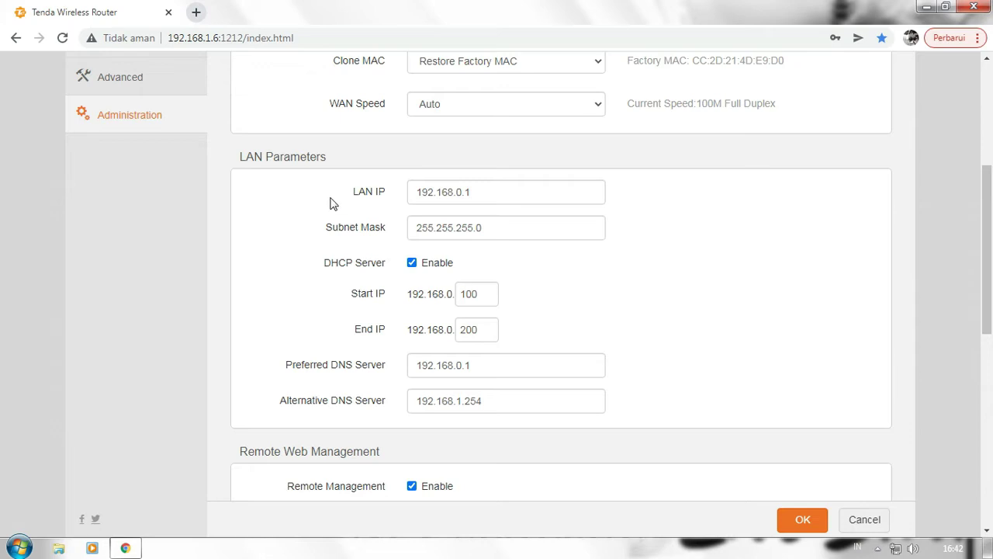
left_click(526, 199)
left_click(346, 196)
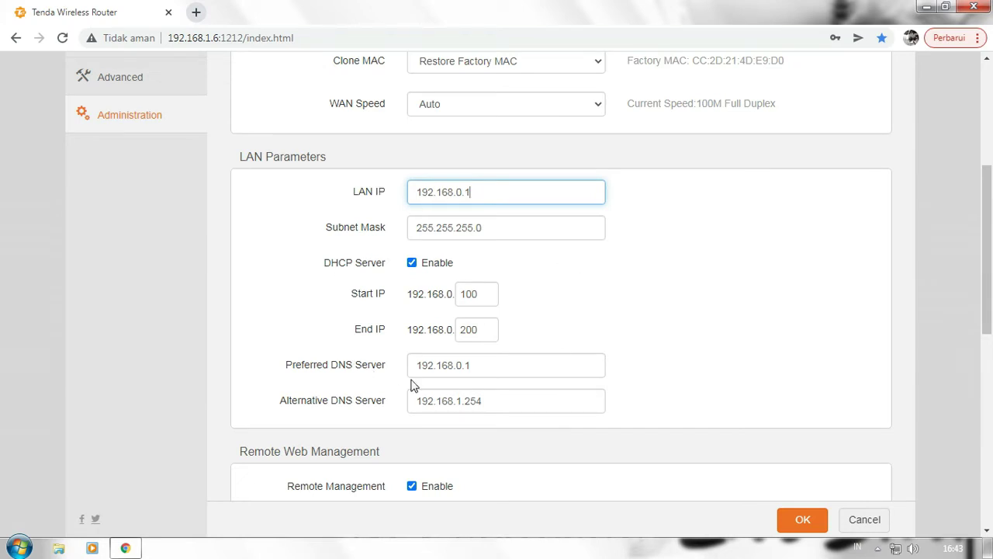
Disable the DHCP server under LAN Parameters and enable it again.
left_click_drag(324, 269, 388, 276)
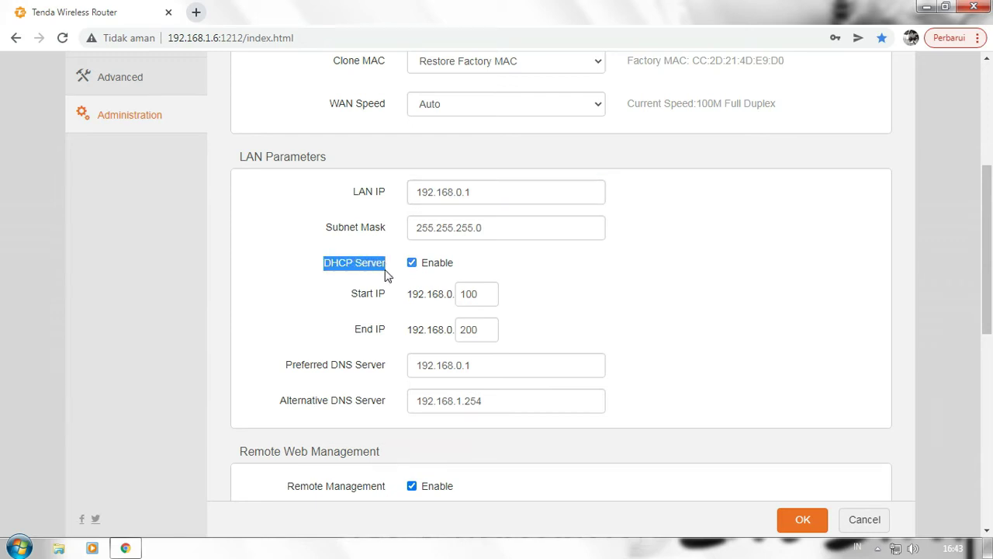
left_click(301, 261)
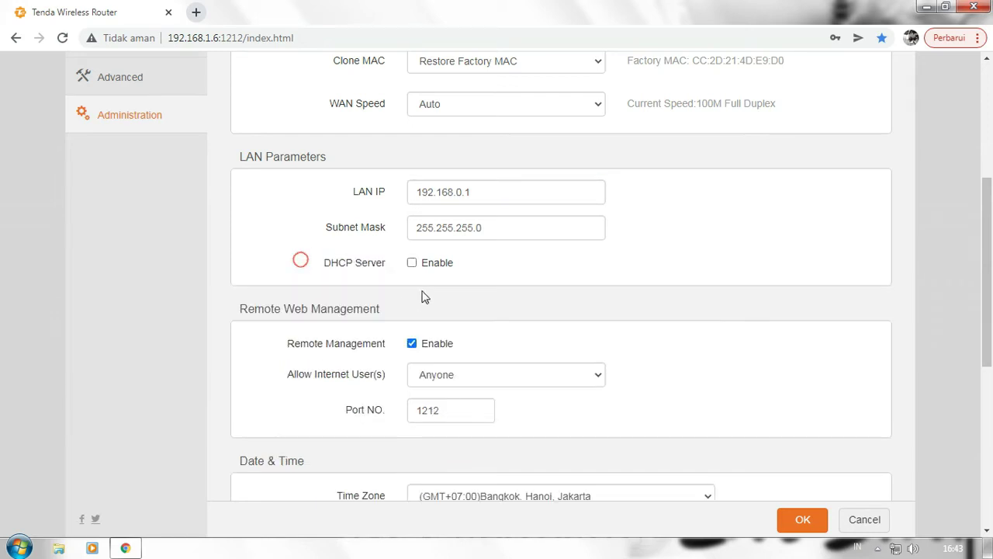
left_click(412, 263)
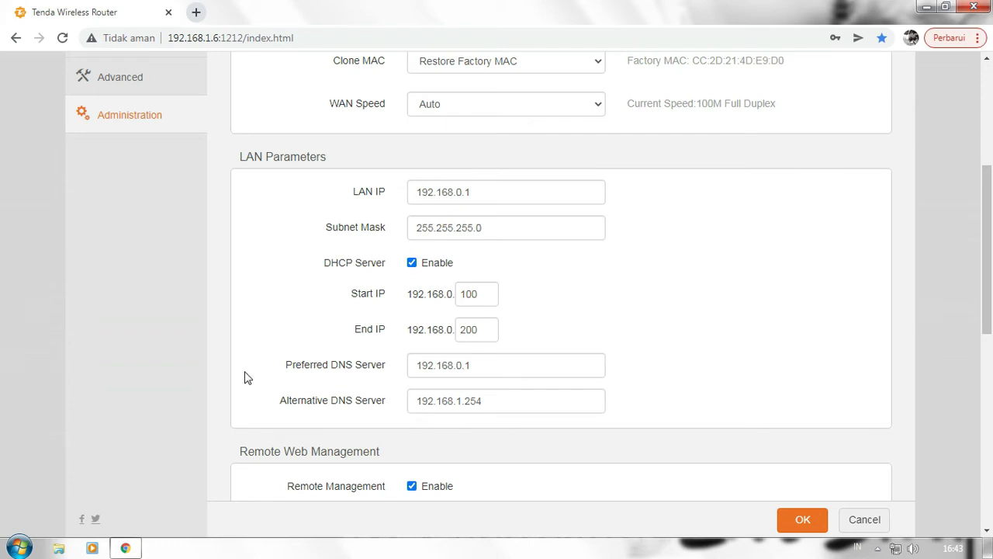
Review the LAN IP and Subnet Mask settings under LAN Parameters.
scroll(385, 414, "up", 2)
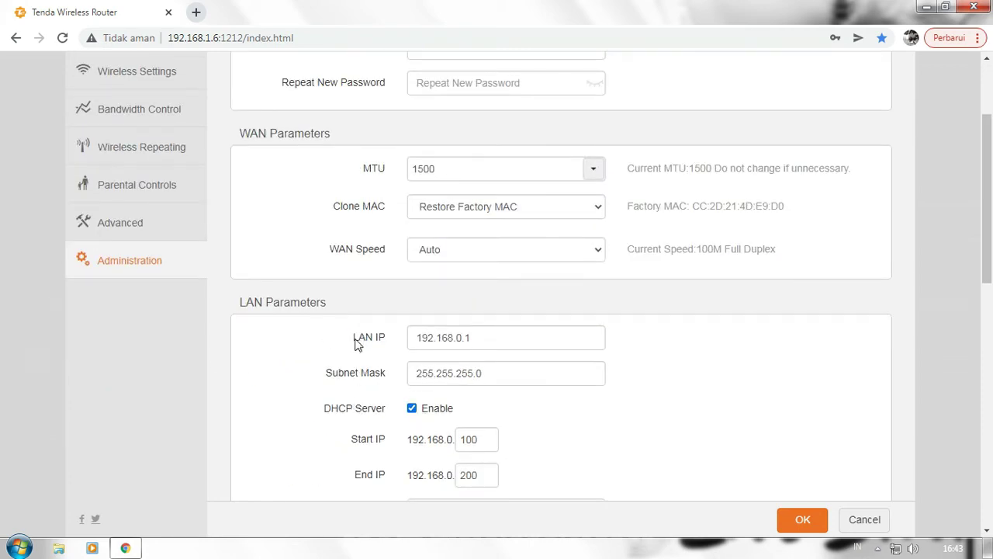
double_click(357, 337)
left_click(364, 373)
left_click_drag(315, 375, 394, 372)
left_click(490, 373)
scroll(308, 393, "down", 2)
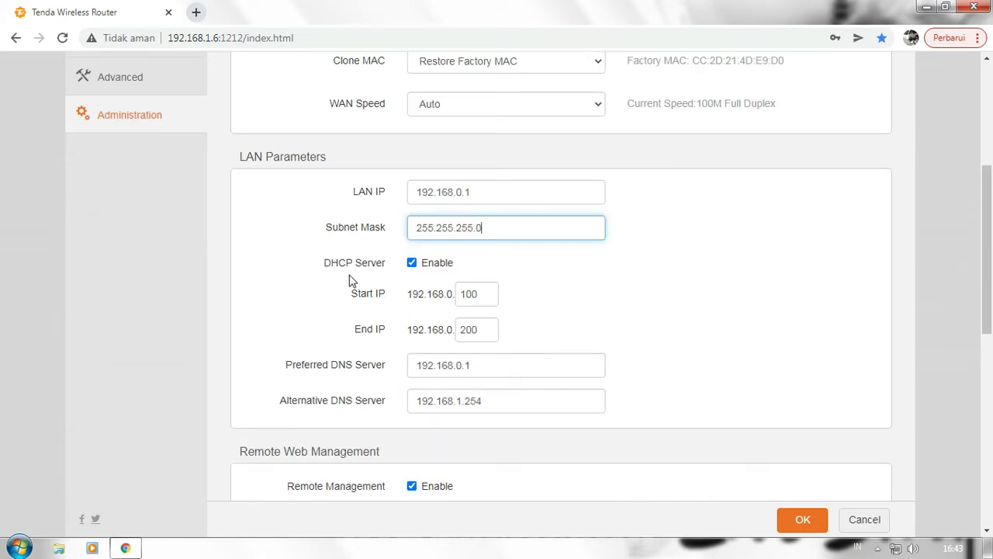
Turn the router's DHCP server off and back on to compare the available LAN fields.
left_click_drag(316, 270, 399, 271)
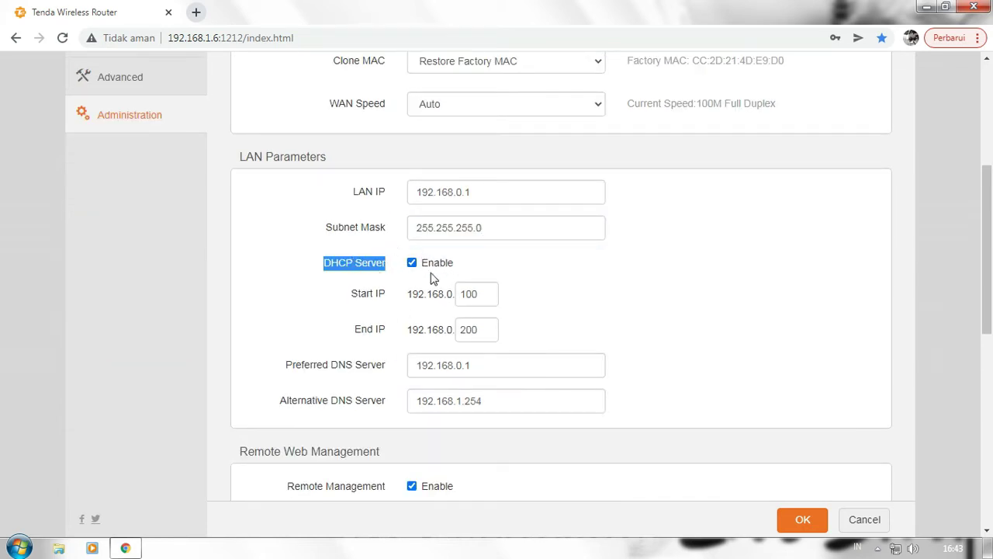
left_click(300, 267)
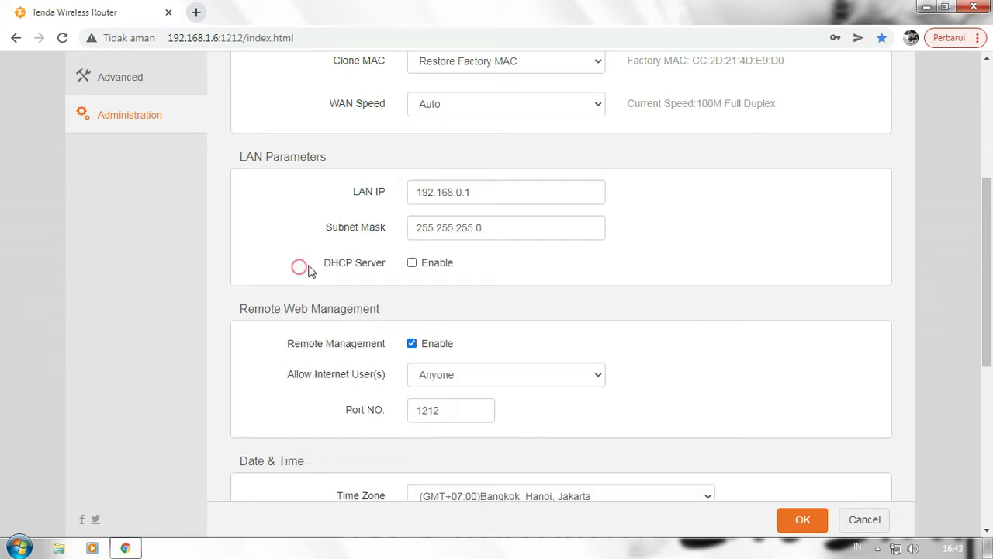
left_click(411, 264)
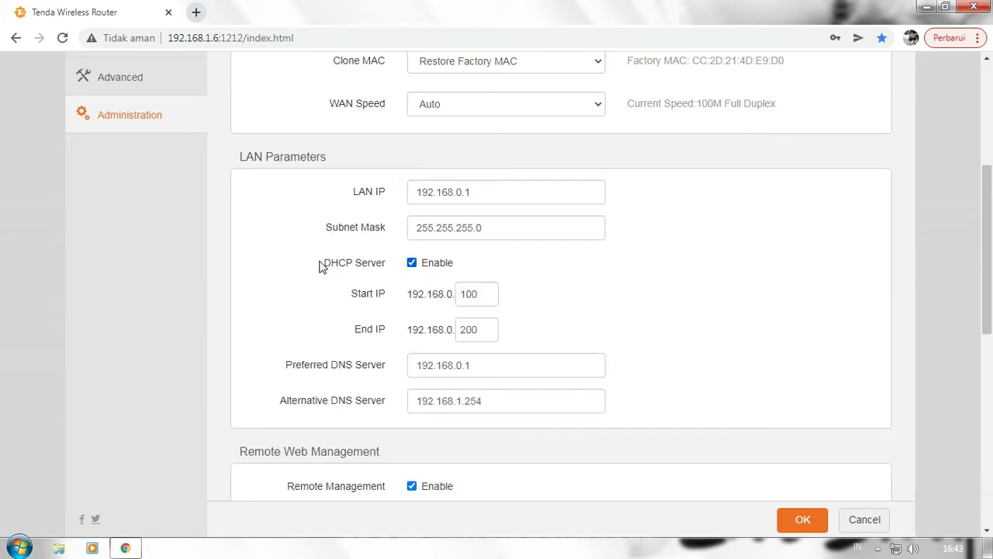
Examine the LAN IP together with the Start IP and End IP of the DHCP address range.
left_click(259, 241)
left_click_drag(353, 192, 476, 195)
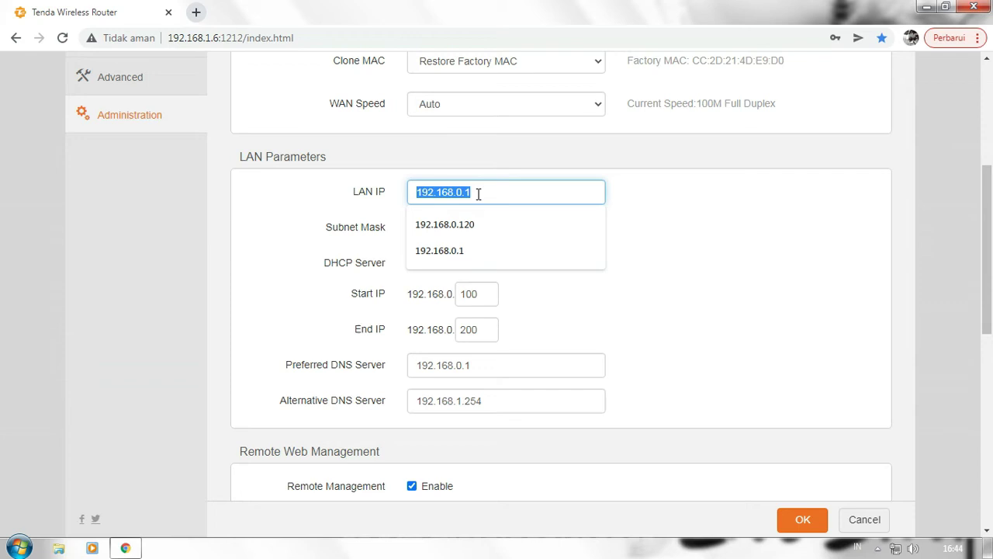
left_click(473, 194)
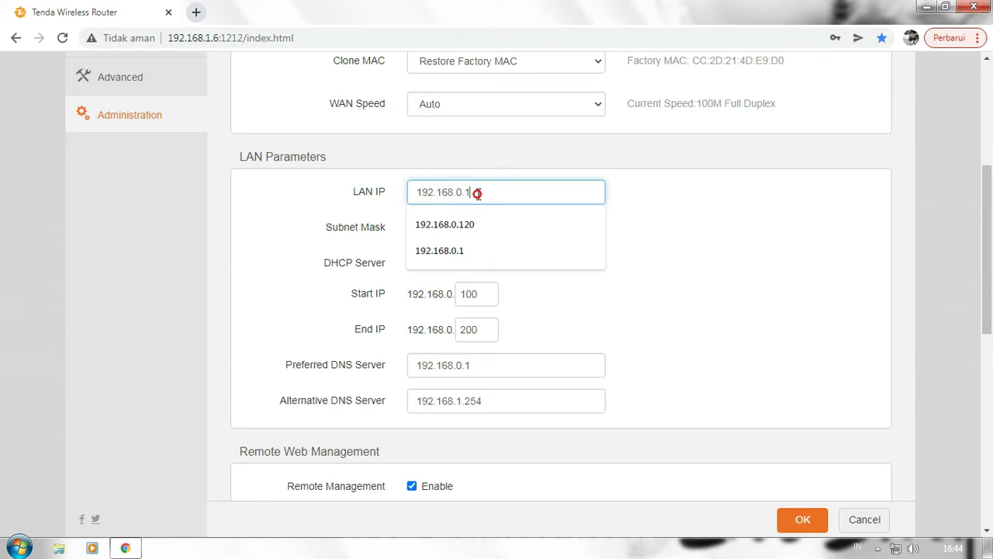
left_click(297, 233)
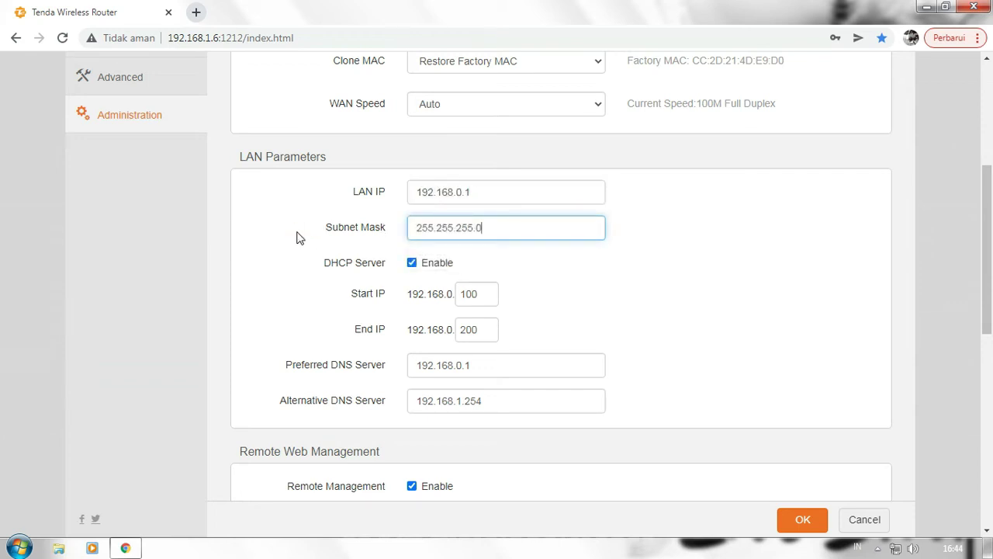
left_click_drag(349, 294, 388, 304)
left_click(384, 302)
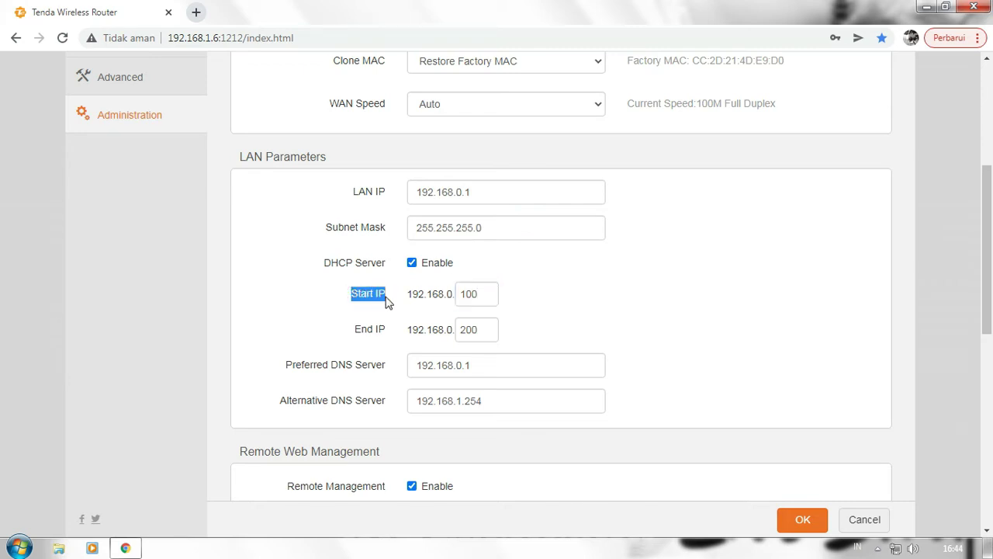
left_click_drag(352, 331, 386, 334)
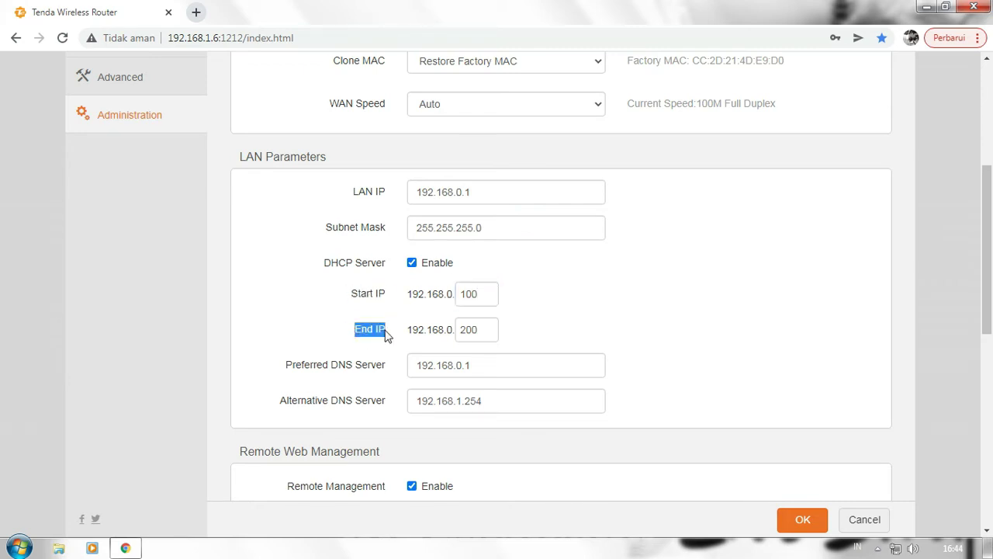
left_click_drag(349, 295, 388, 304)
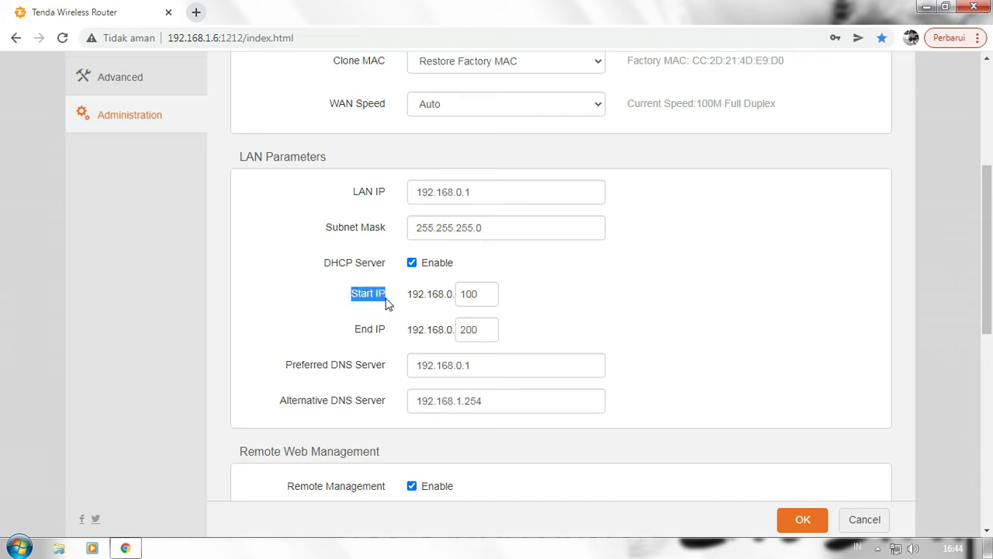
Review the Start IP and End IP settings of the DHCP server under LAN Parameters.
left_click(346, 301)
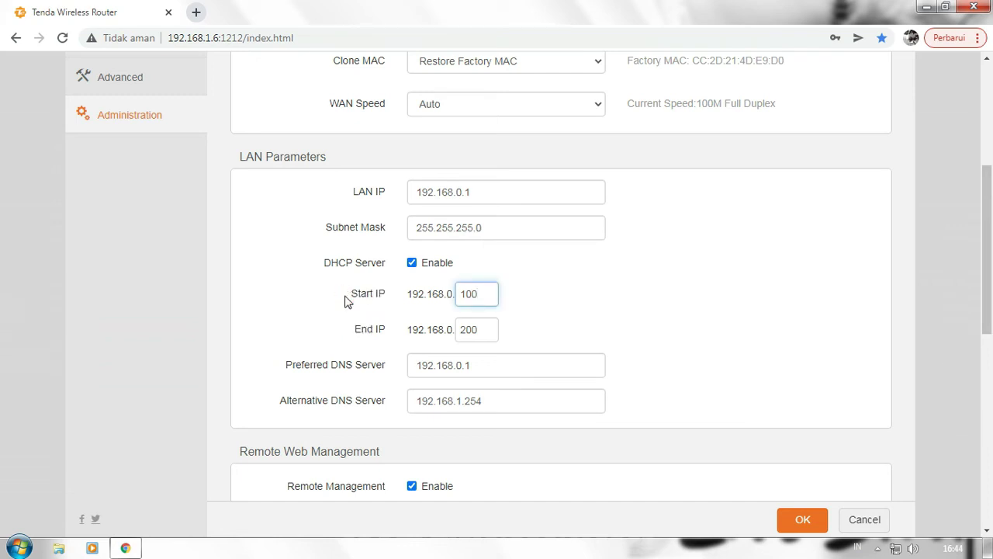
left_click_drag(344, 298, 390, 304)
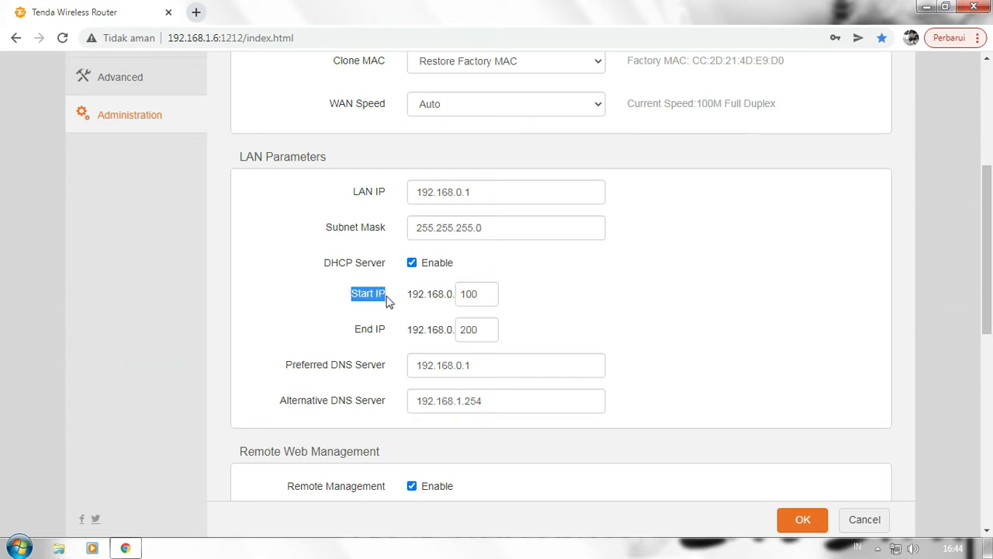
left_click(356, 332)
left_click_drag(356, 334, 393, 339)
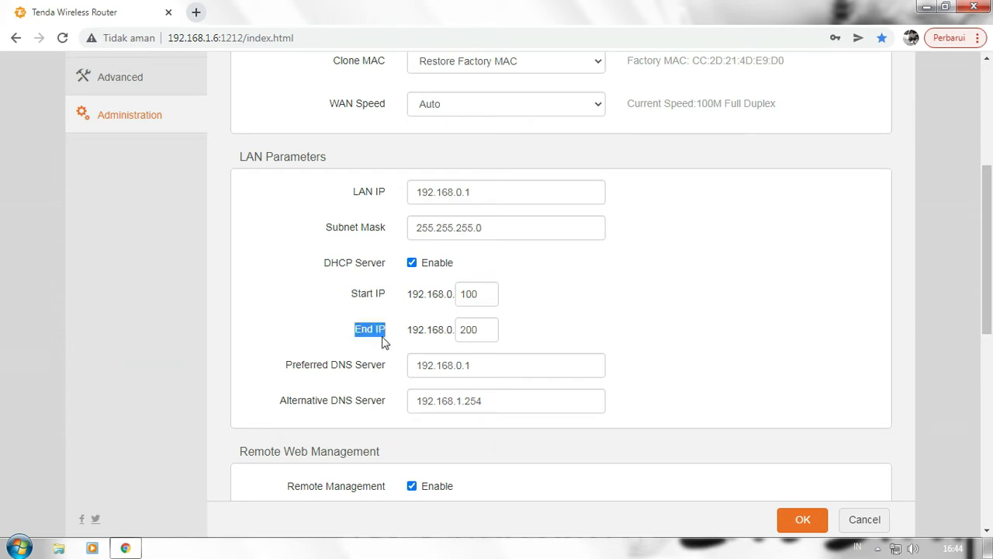
left_click(344, 333)
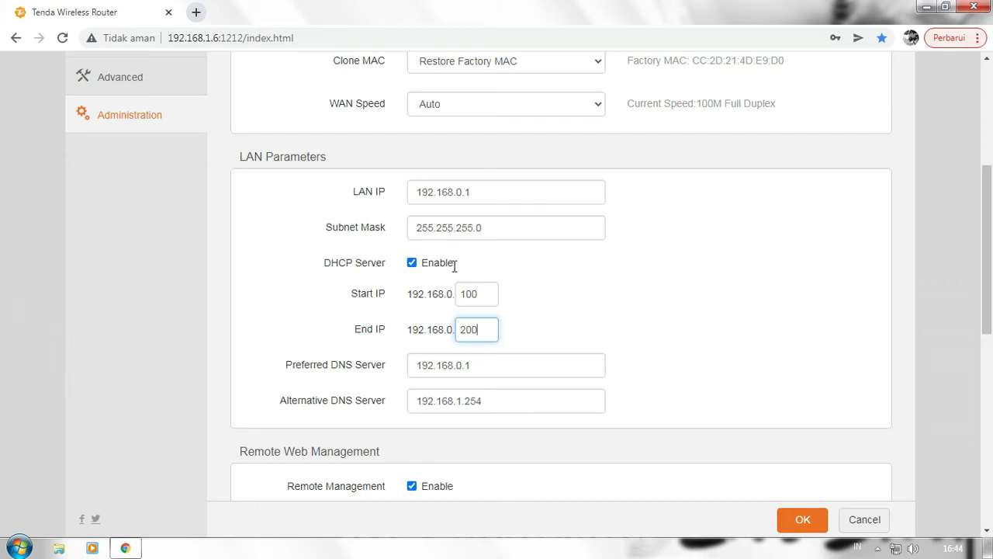
Set the last number of the DHCP Start IP to 2.
left_click(477, 296)
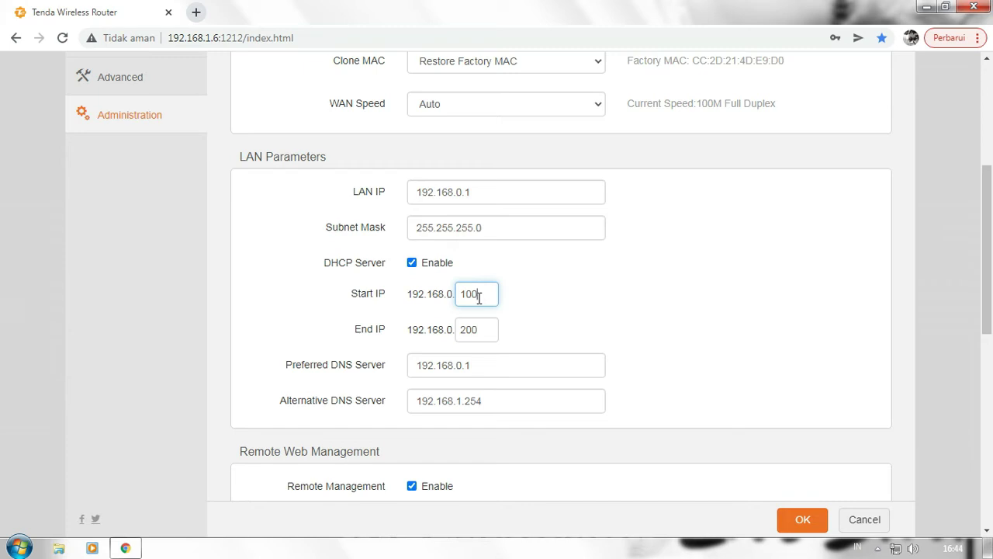
key("BackSpace")
key("BackSpace")
key("BackSpace")
type("2")
left_click(619, 295)
Set the last number of the DHCP End IP to 20.
left_click_drag(354, 329, 386, 335)
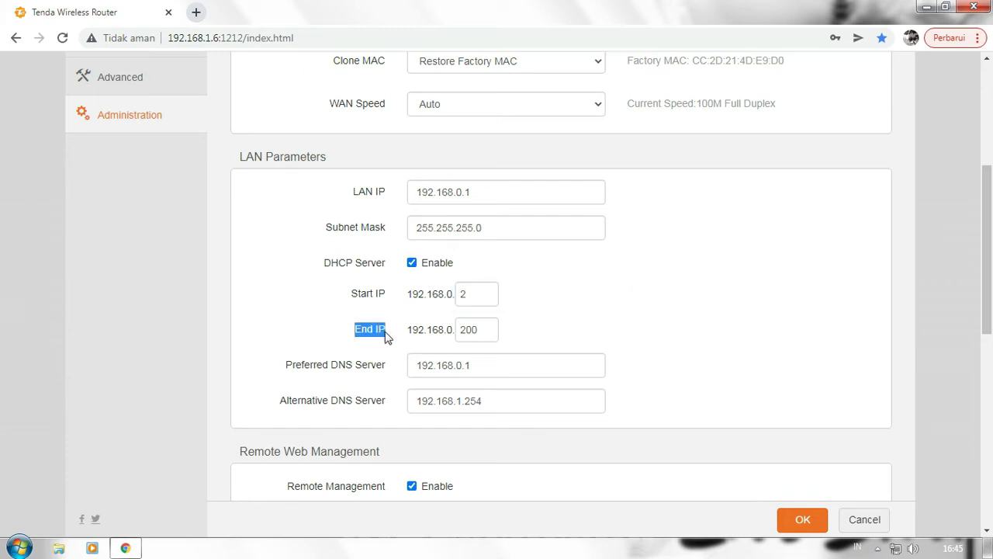
left_click(388, 337)
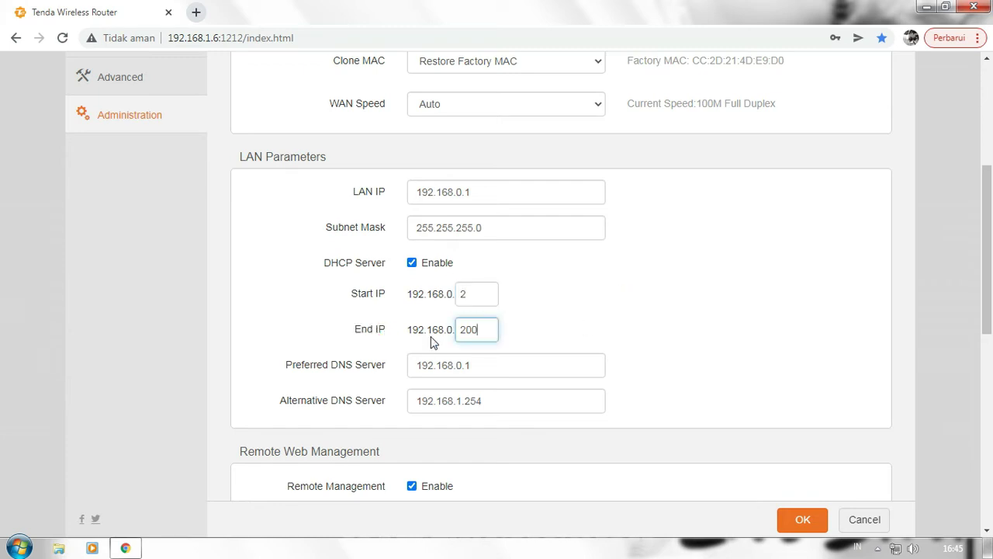
left_click(487, 327)
key("BackSpace")
key("BackSpace")
left_click(474, 332)
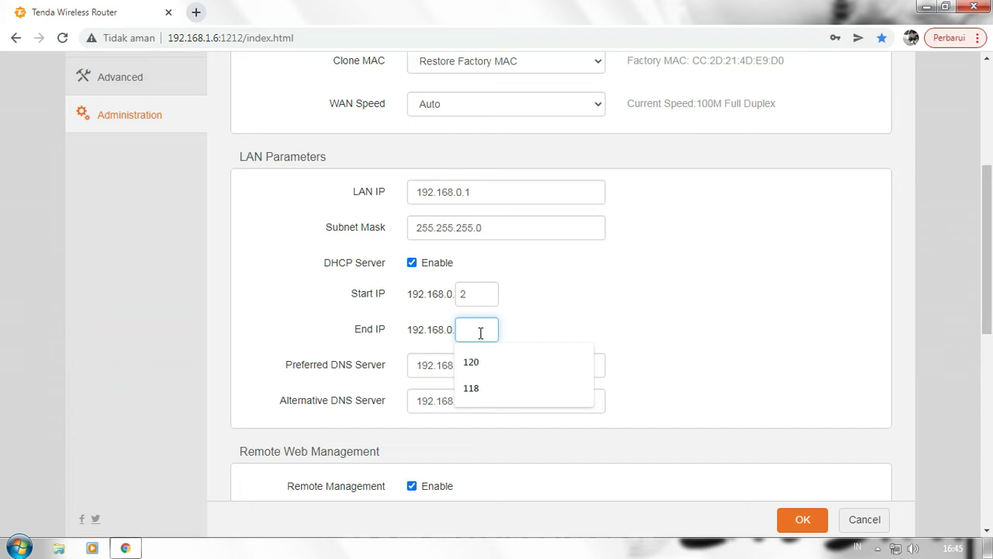
type("20")
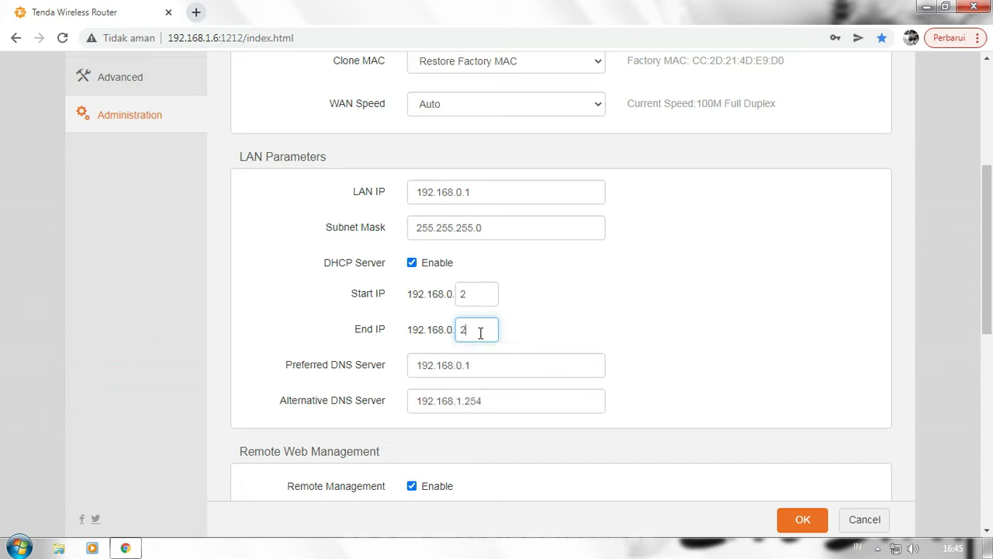
left_click(650, 315)
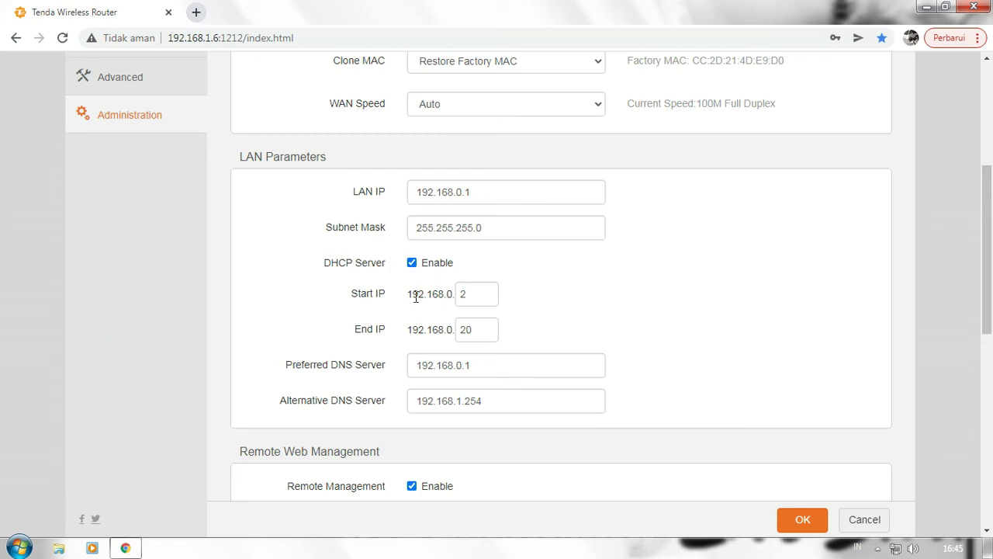
Check the new Start IP and End IP entries of the DHCP address range.
left_click(474, 297)
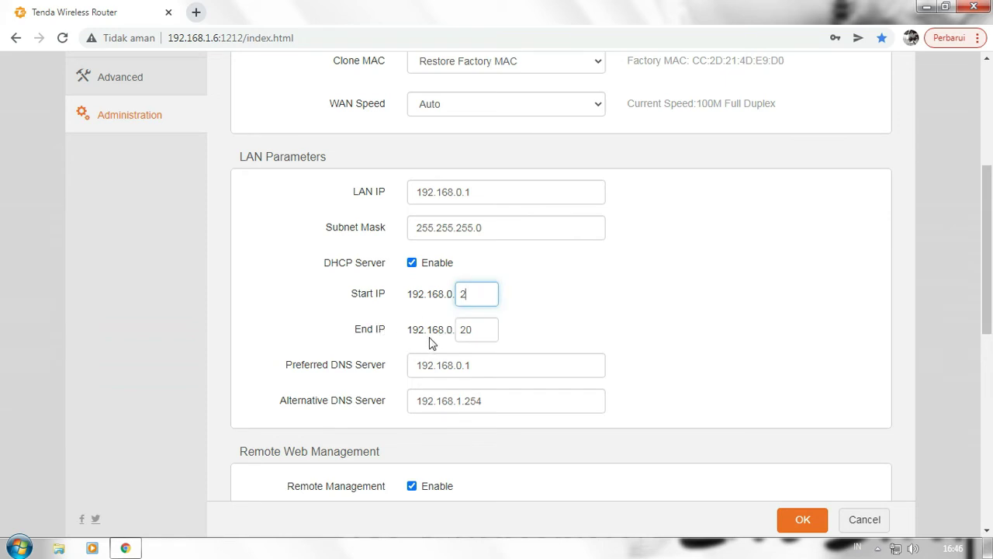
left_click(487, 334)
left_click(571, 312)
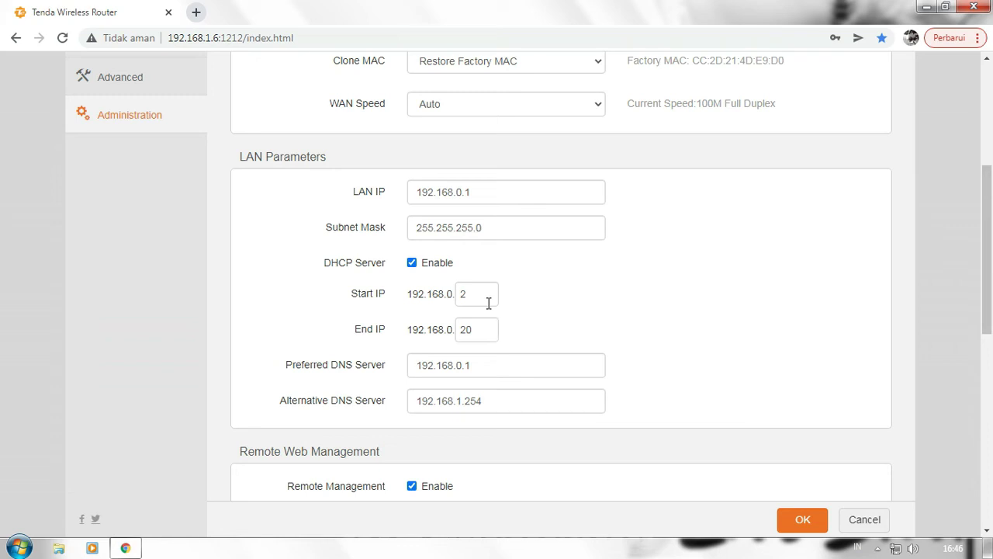
key("shift+Tab")
left_click(489, 298)
left_click(313, 296)
left_click(478, 298)
Compare the router's LAN IP with the Start IP and End IP of the DHCP range.
left_click_drag(418, 194, 482, 194)
left_click(482, 194)
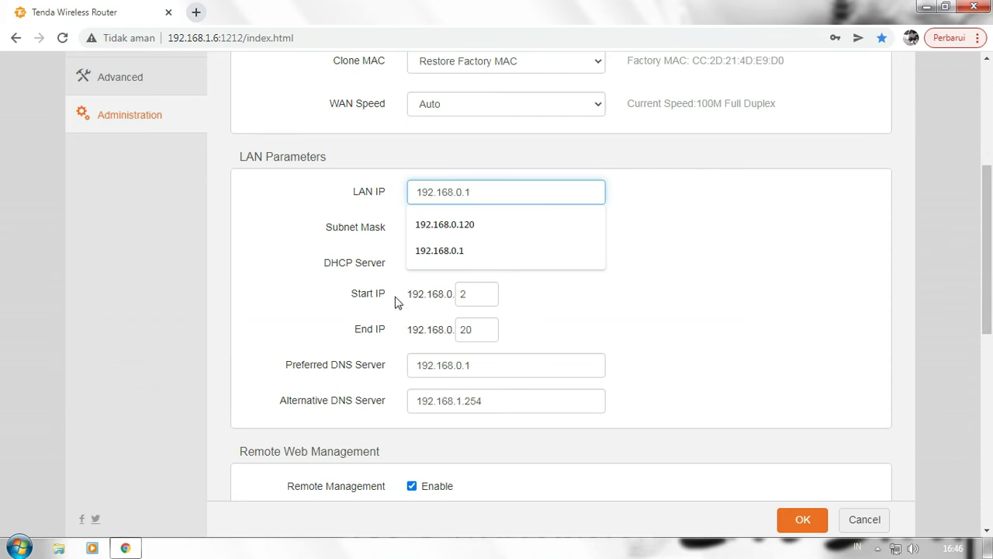
left_click(471, 298)
left_click(489, 196)
left_click(471, 294)
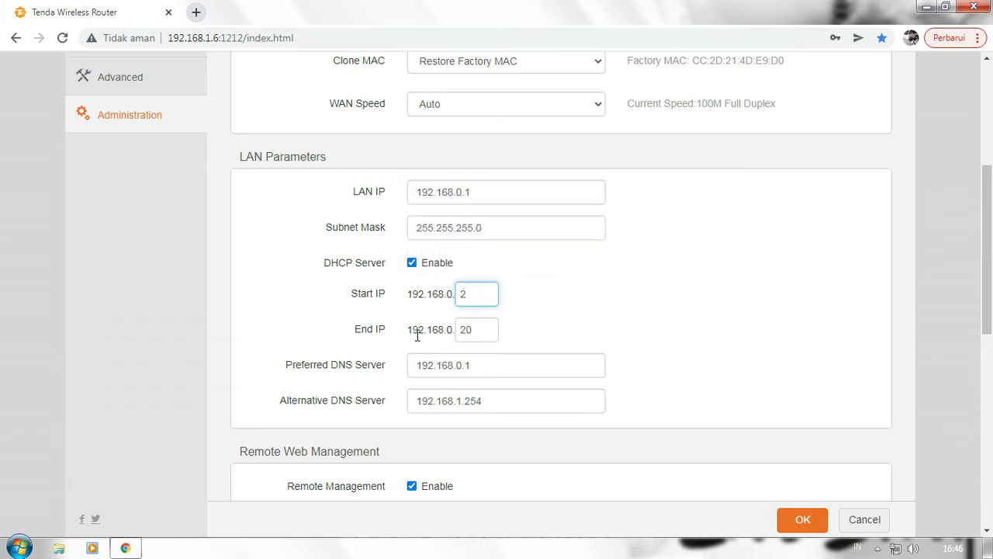
left_click(481, 333)
left_click(585, 319)
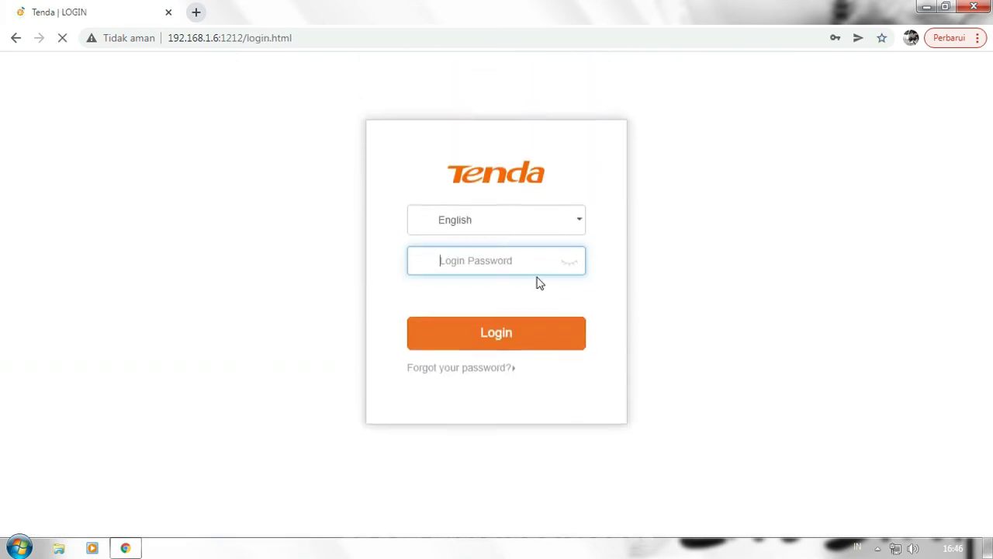
Log back in to the router with the saved login password.
left_click(494, 259)
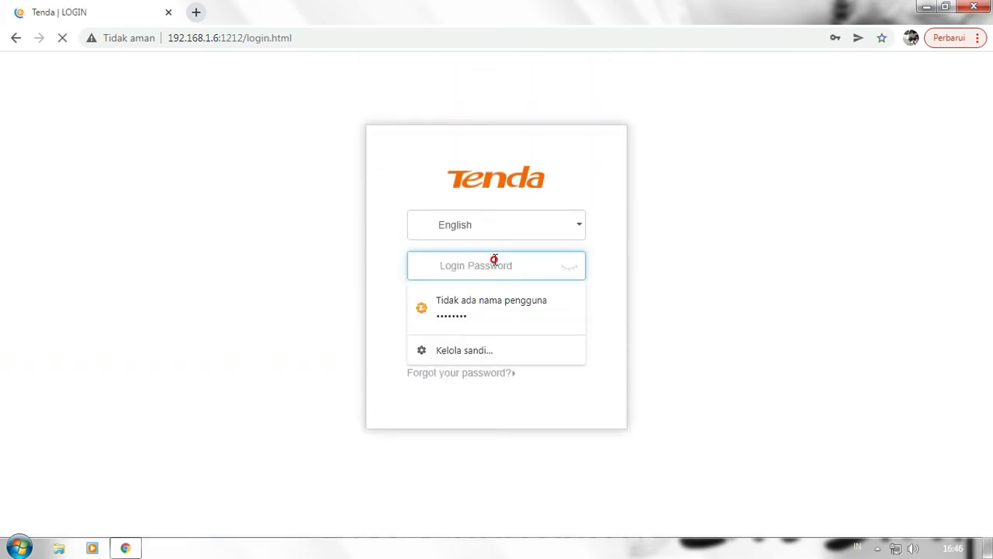
left_click(477, 308)
left_click(461, 354)
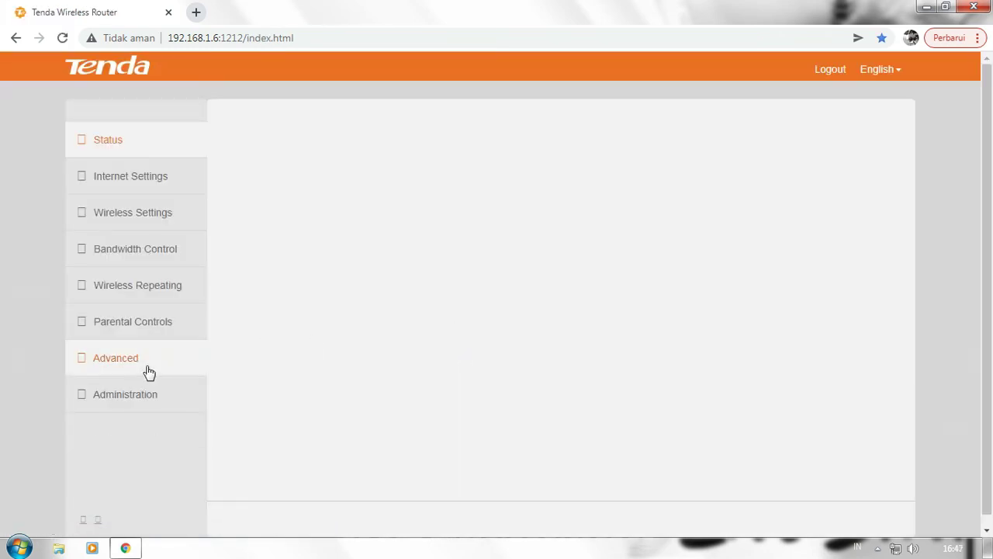
Open the router's Administration page and go to the LAN Parameters section.
left_click(128, 396)
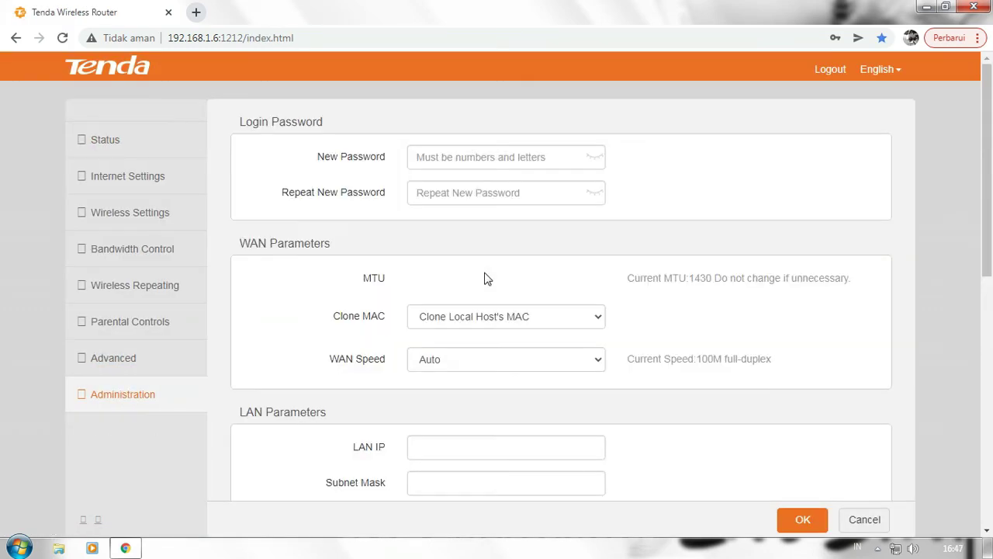
scroll(541, 309, "down", 1)
scroll(210, 381, "down", 3)
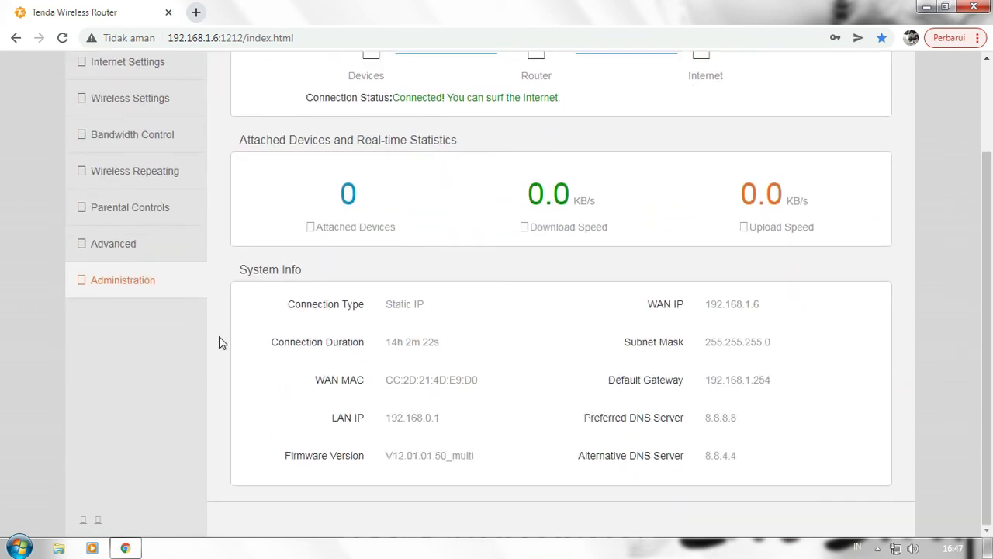
scroll(202, 318, "up", 4)
left_click(137, 394)
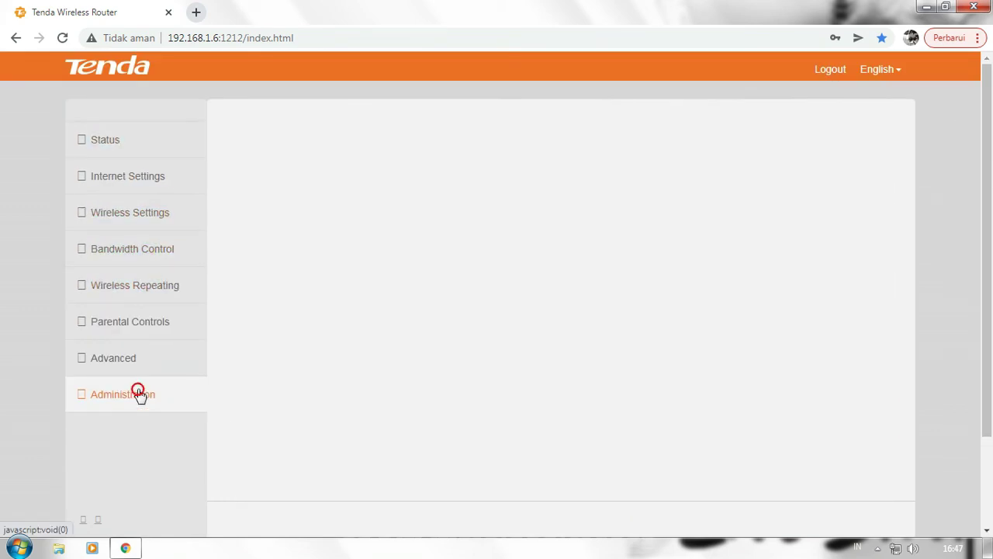
scroll(466, 326, "down", 1)
scroll(555, 334, "down", 3)
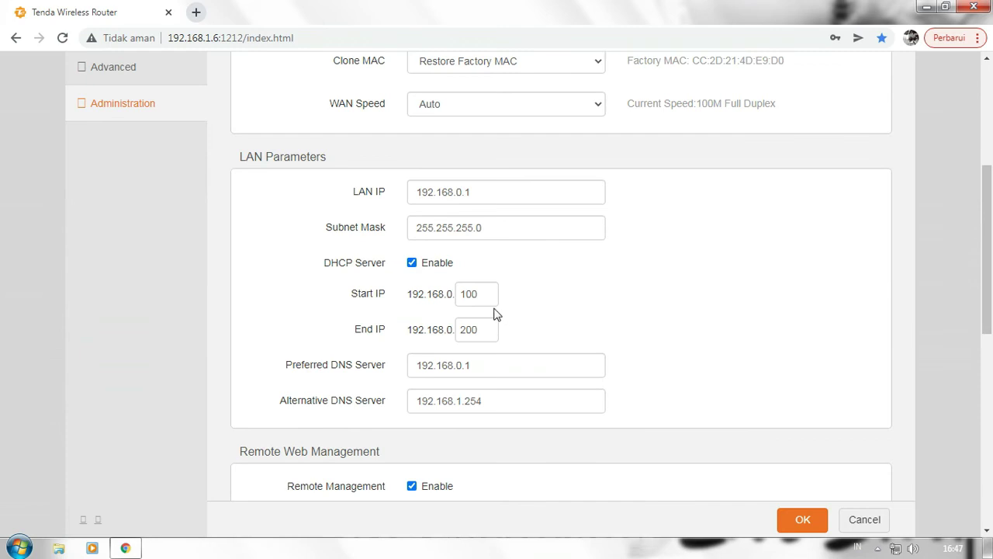
Set the DHCP range to Start IP 192.168.0.2 and End IP 192.168.0.20.
left_click(468, 293)
double_click(487, 293)
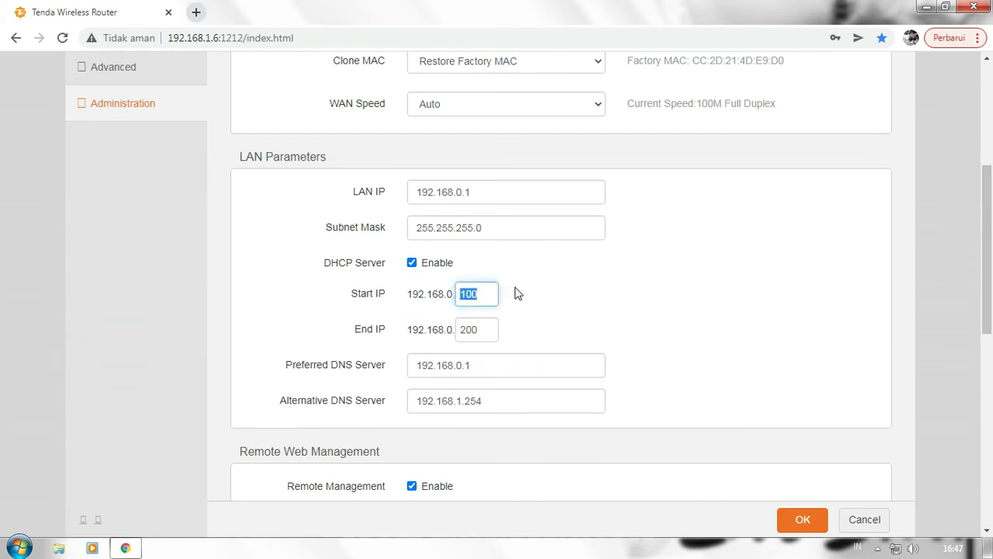
scroll(517, 293, "up", 1)
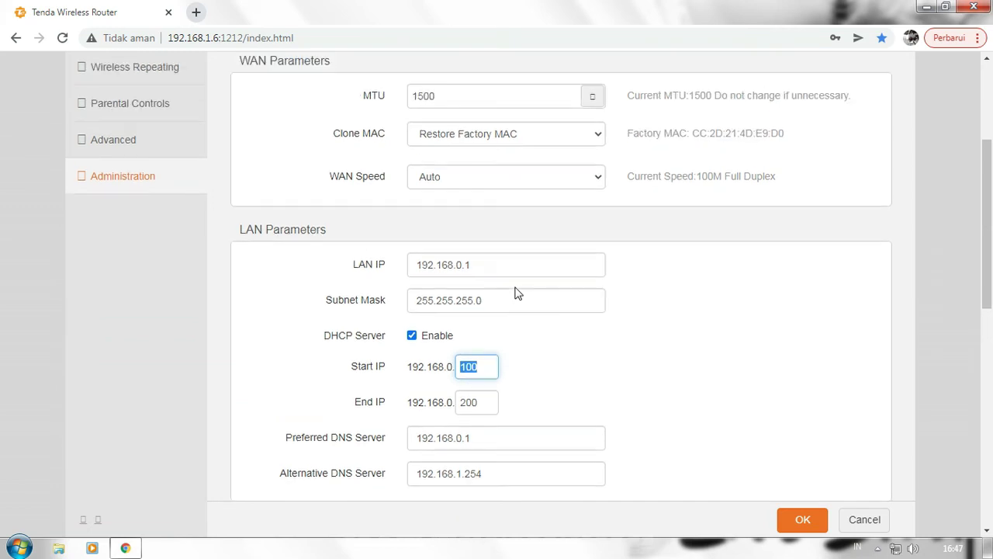
type("2")
left_click_drag(473, 403, 486, 402)
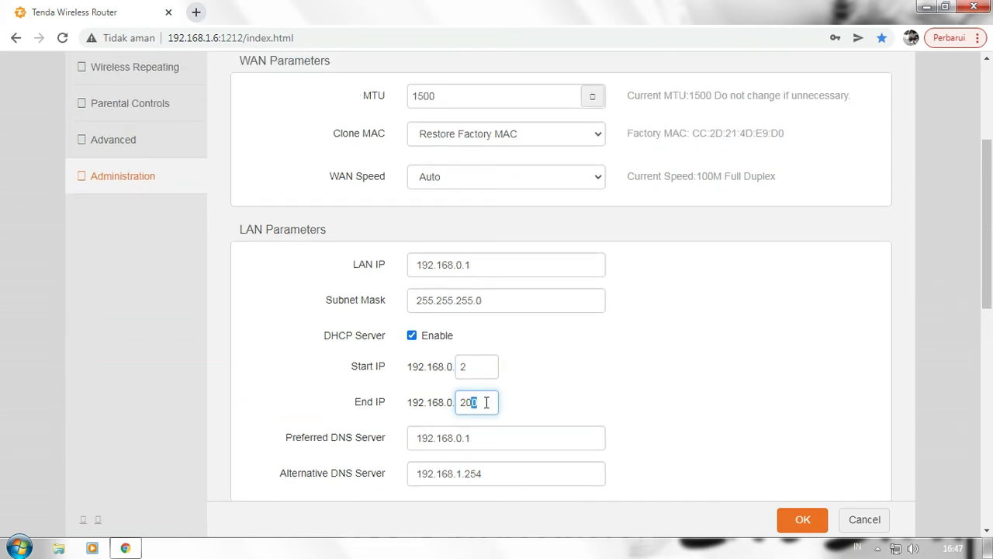
left_click(544, 390)
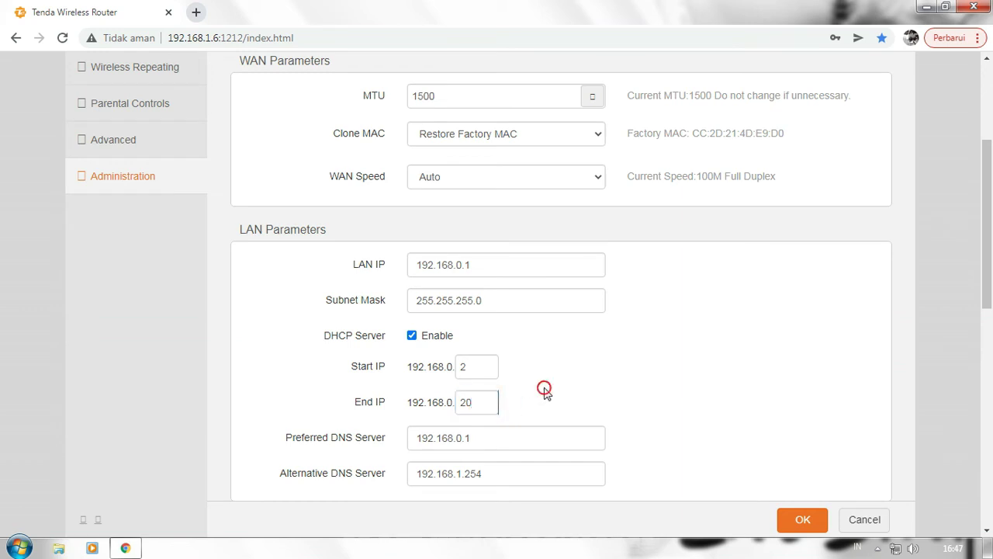
Examine the edited DHCP Start IP and End IP in relation to the router's LAN IP.
scroll(625, 343, "down", 2)
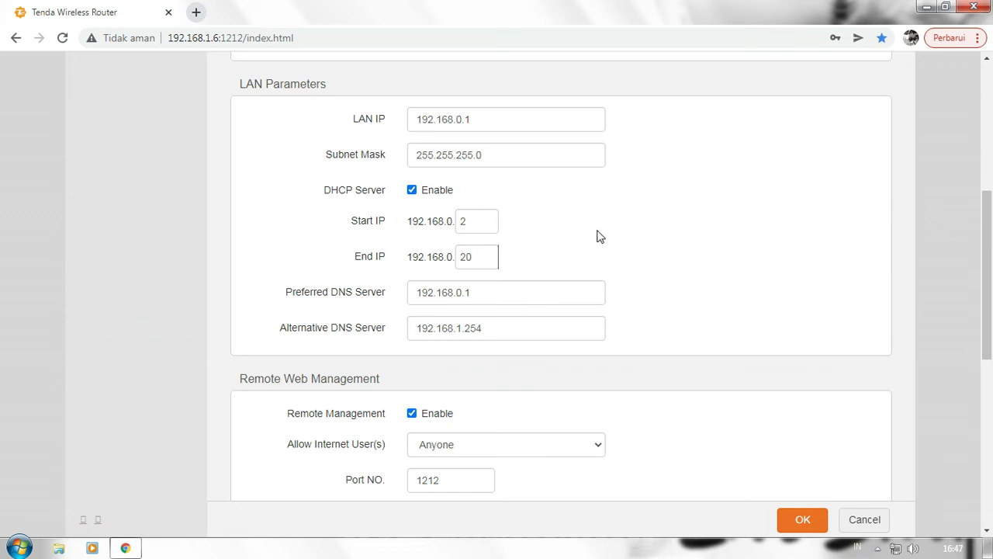
left_click(484, 223)
left_click(493, 254)
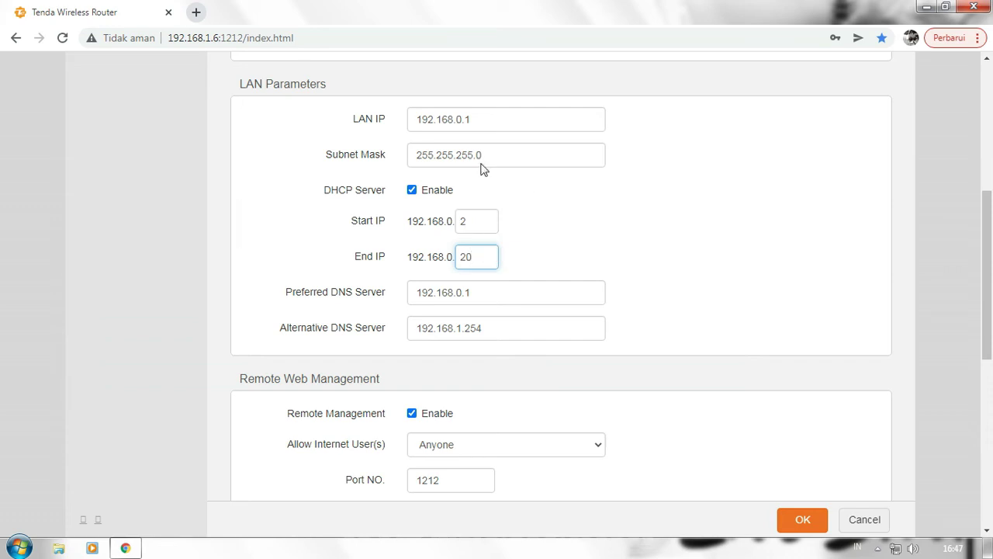
left_click(487, 120)
left_click(719, 199)
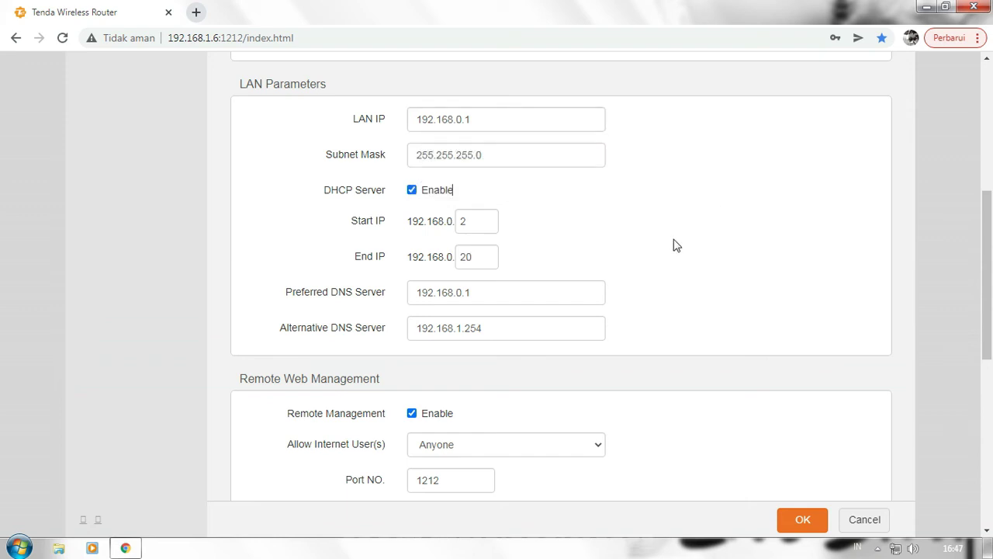
left_click(487, 259)
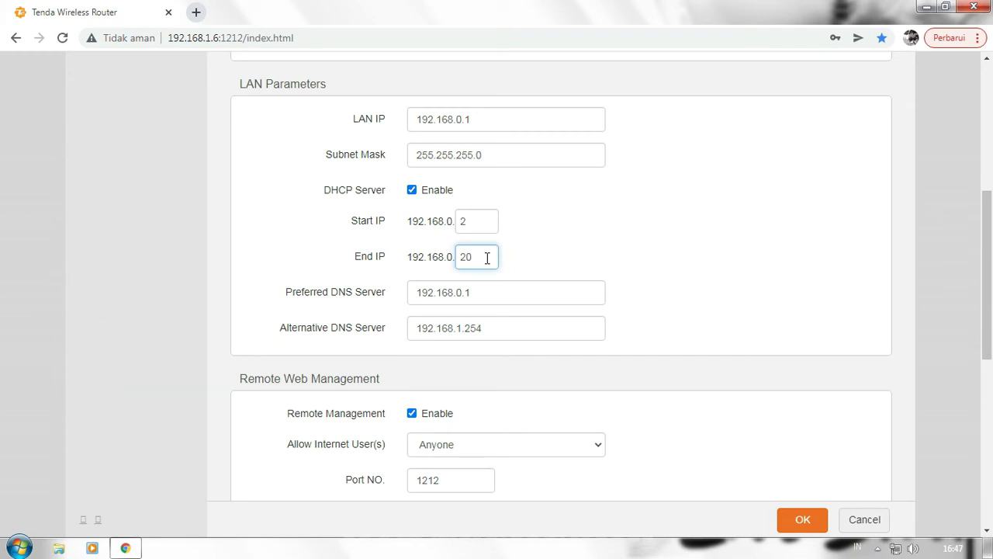
left_click(495, 218)
left_click(571, 249)
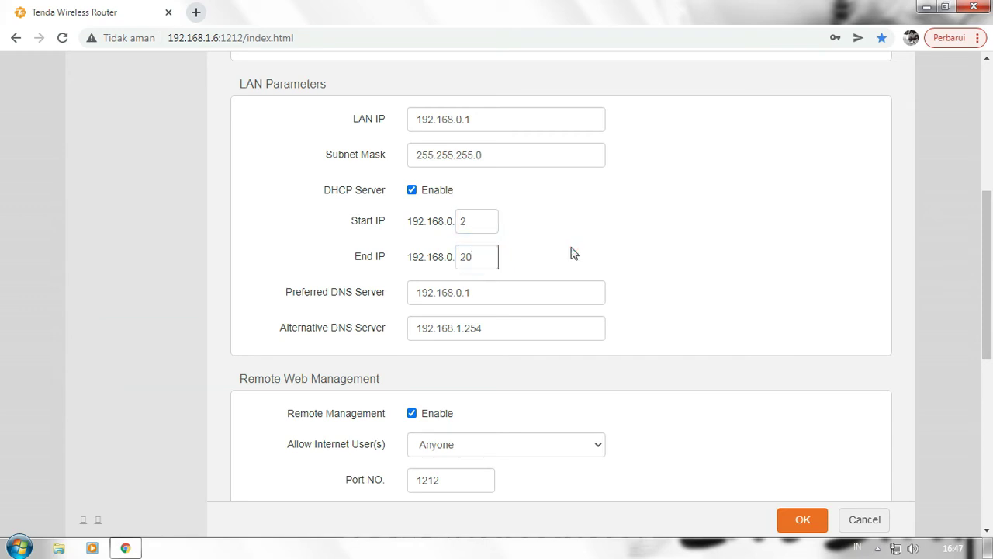
Recheck the End IP against the Start IP to see how many addresses the DHCP server can assign.
left_click(492, 258)
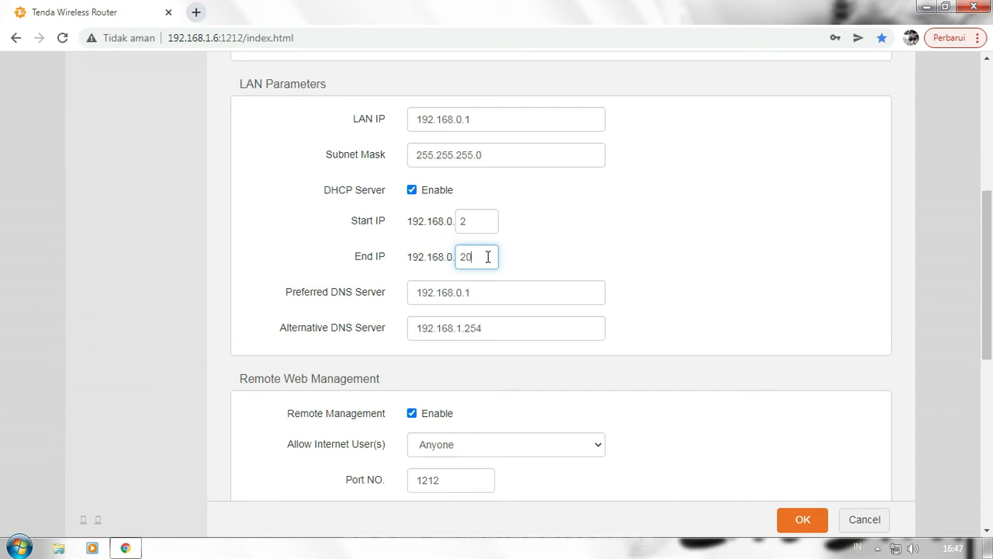
left_click_drag(457, 259, 472, 260)
left_click(471, 260)
left_click(472, 218)
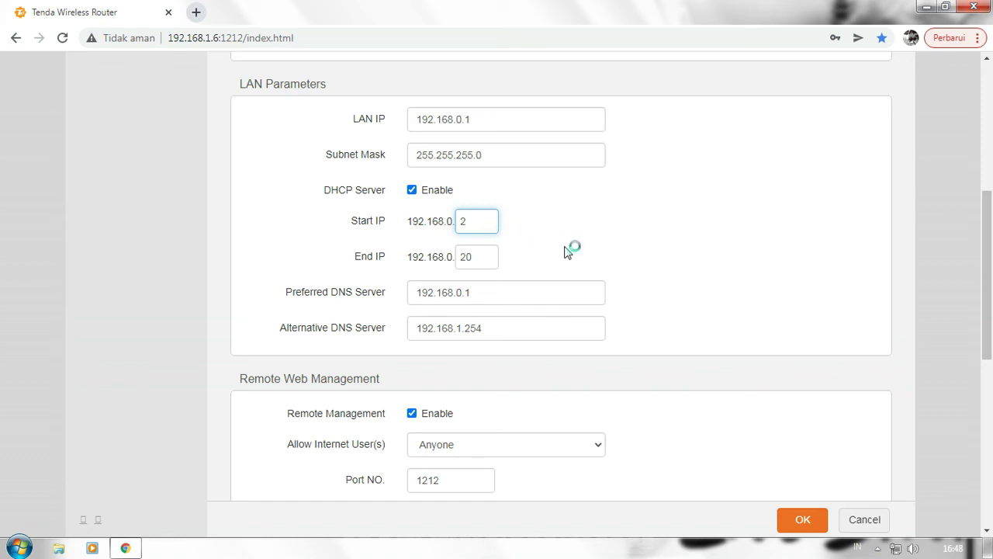
left_click(505, 256)
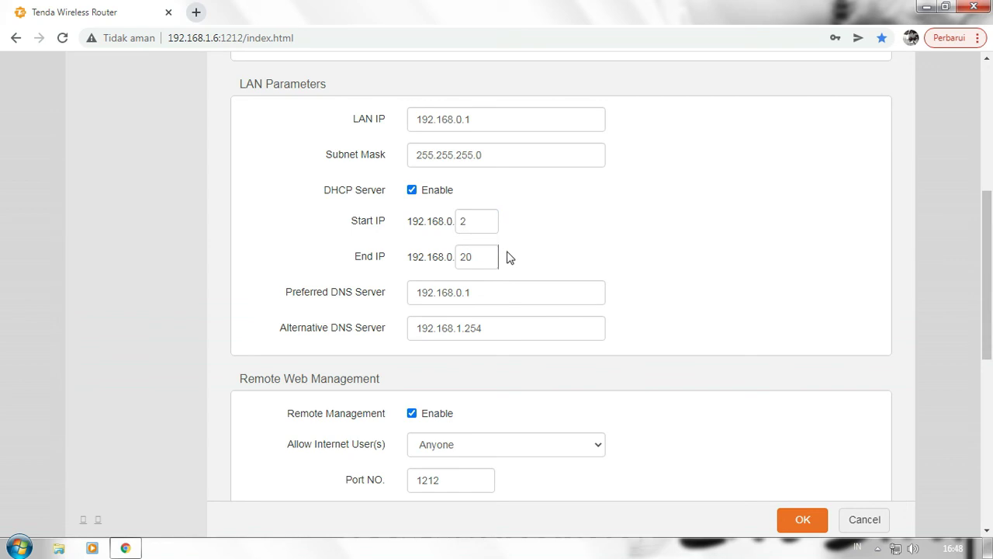
left_click(483, 257)
left_click(527, 248)
scroll(553, 253, "up", 3)
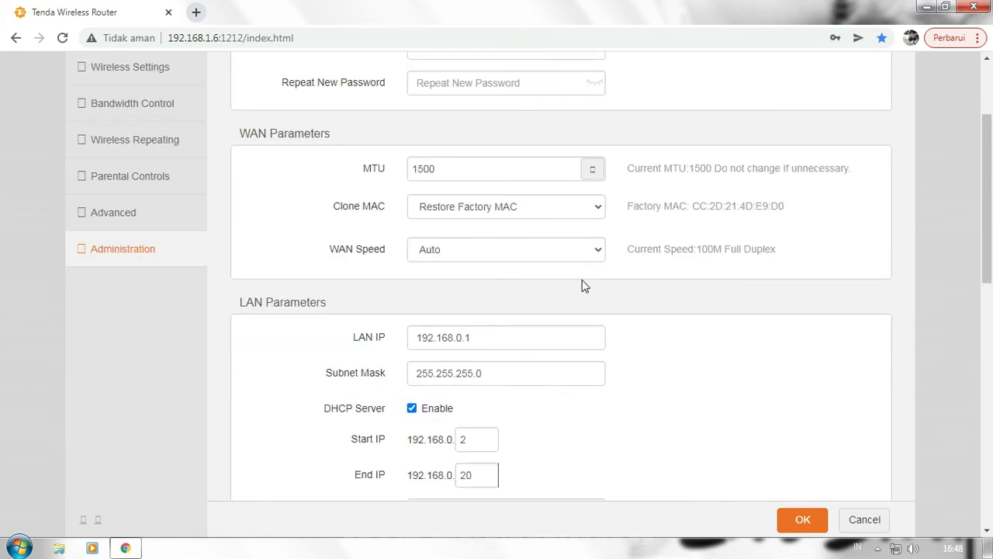
scroll(585, 285, "down", 3)
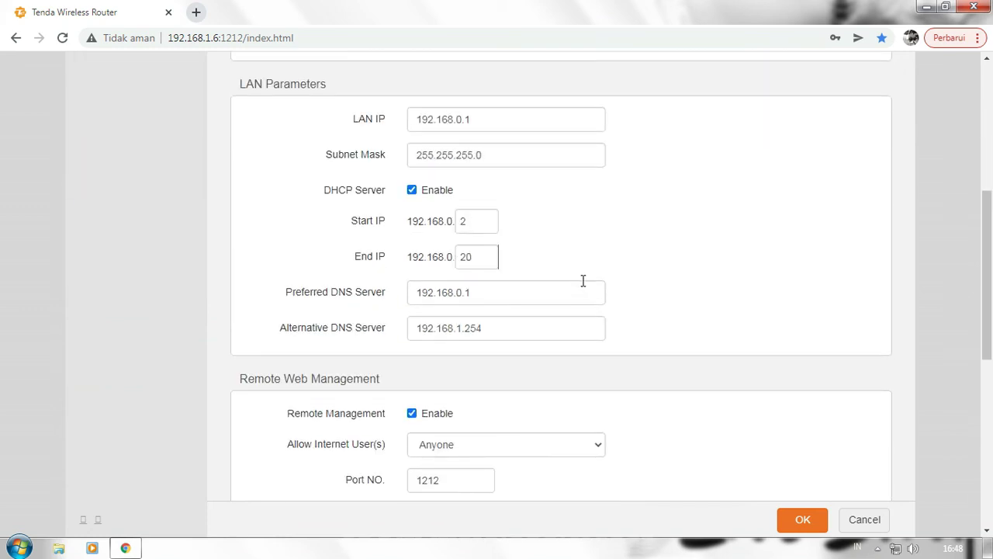
Check the LAN Parameters section once more and apply the settings with the DHCP End IP at 192.168.0.20.
scroll(584, 280, "up", 3)
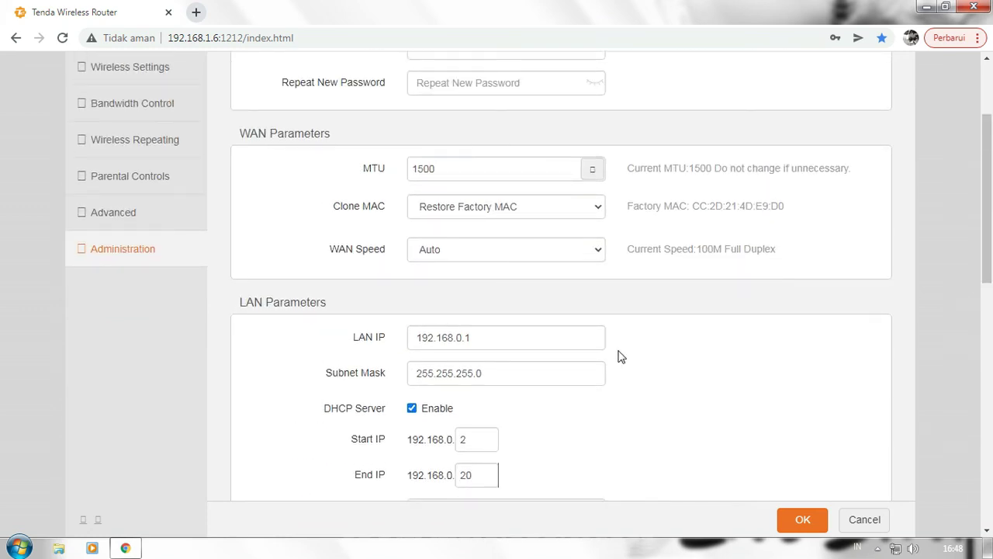
scroll(662, 350, "down", 3)
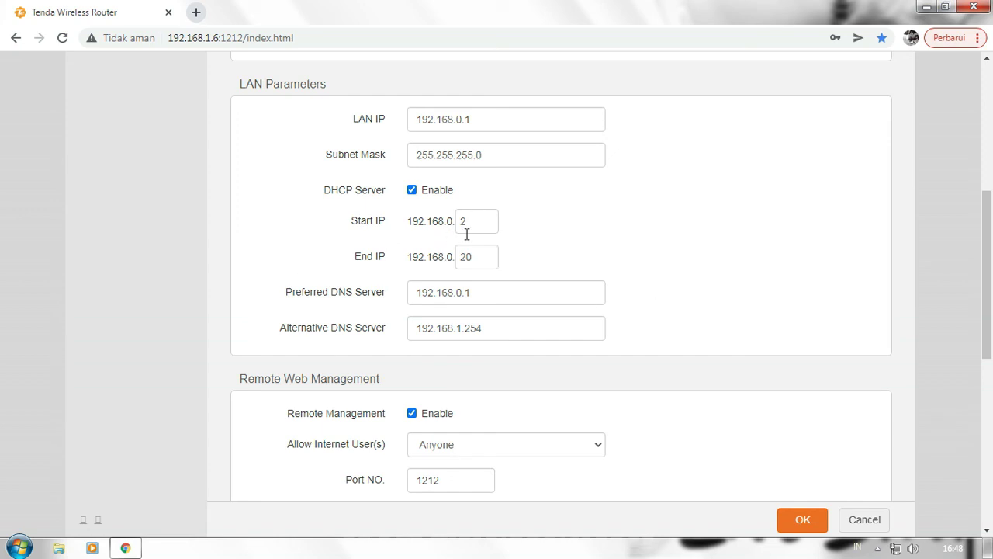
left_click(481, 256)
left_click(721, 278)
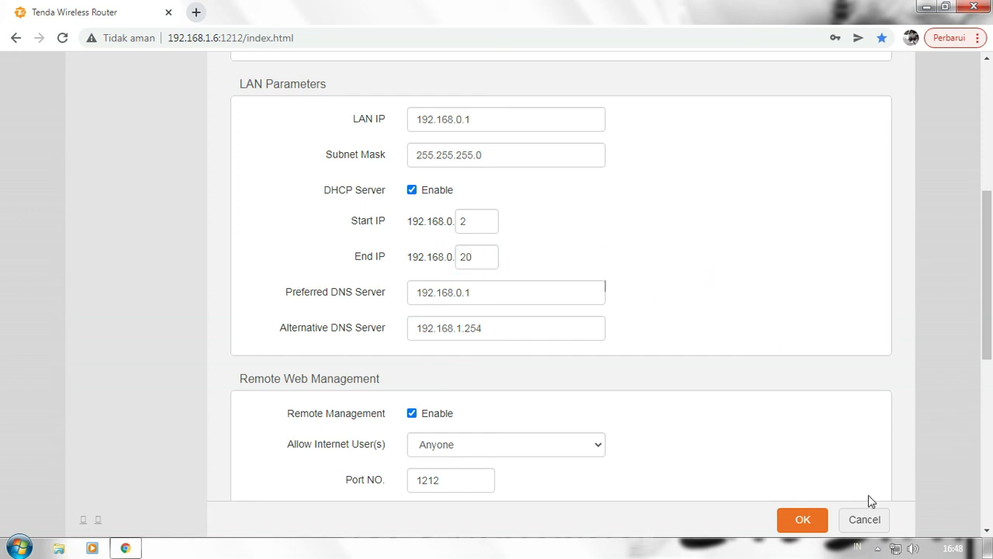
left_click(799, 521)
Compare the last octets of the DHCP Start IP and End IP in the LAN Parameters.
left_click_drag(351, 223, 385, 221)
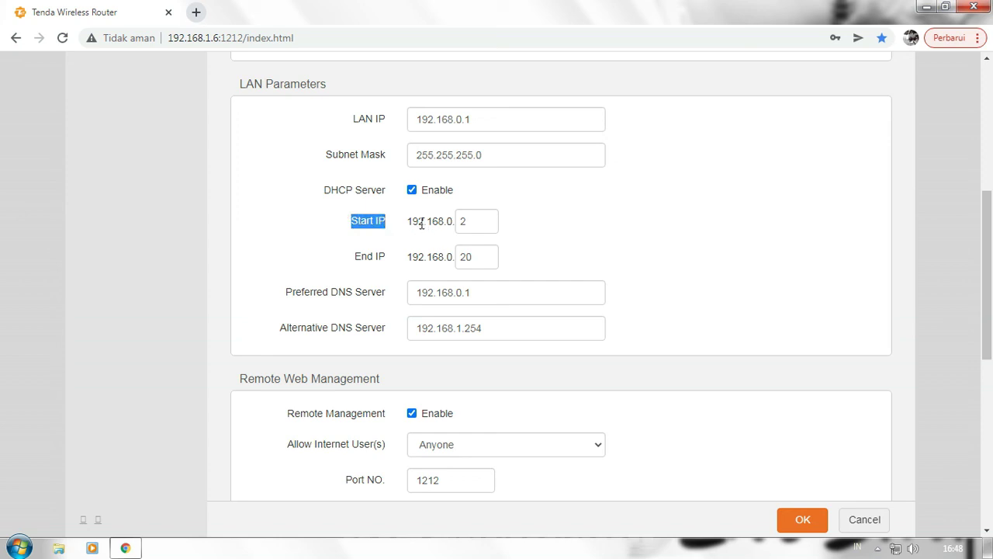
left_click(480, 229)
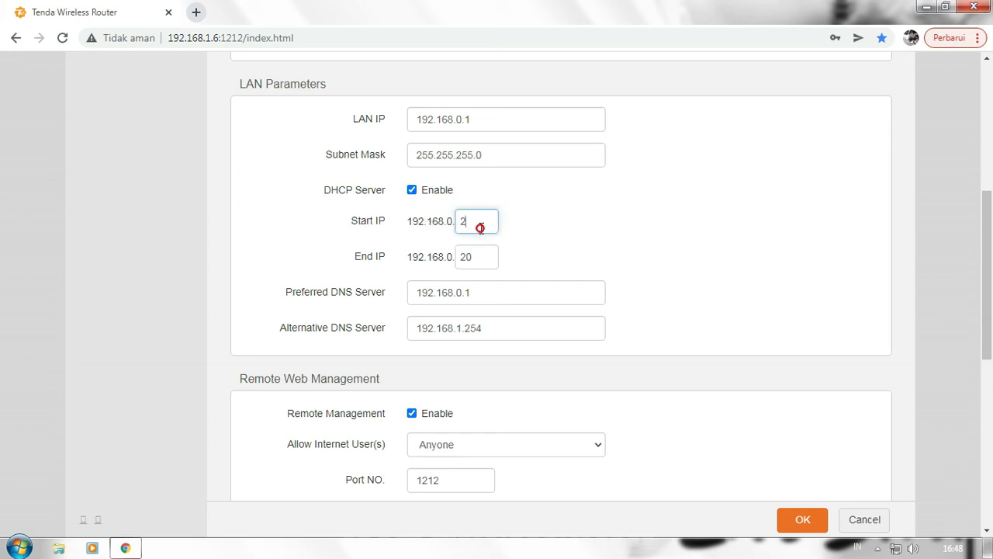
key("Tab")
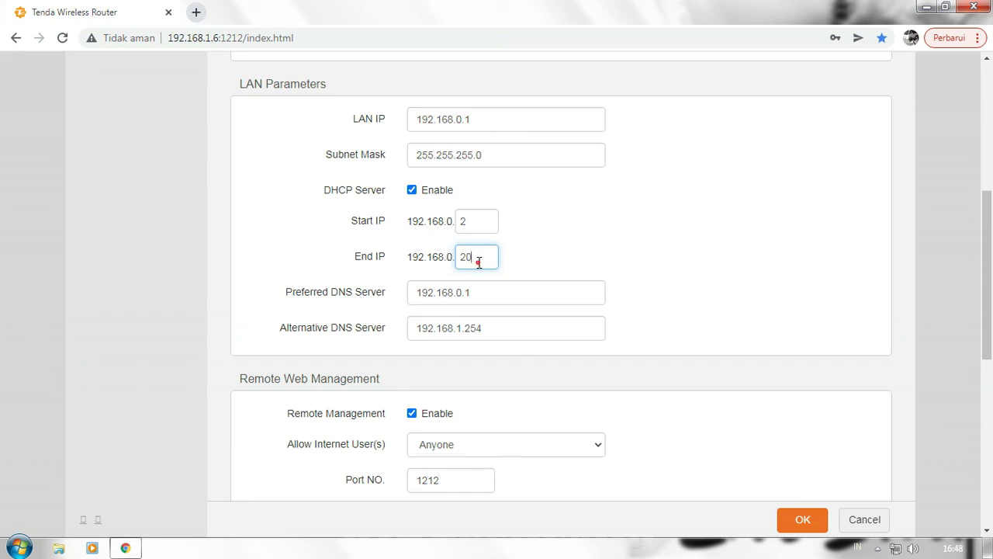
left_click(484, 229)
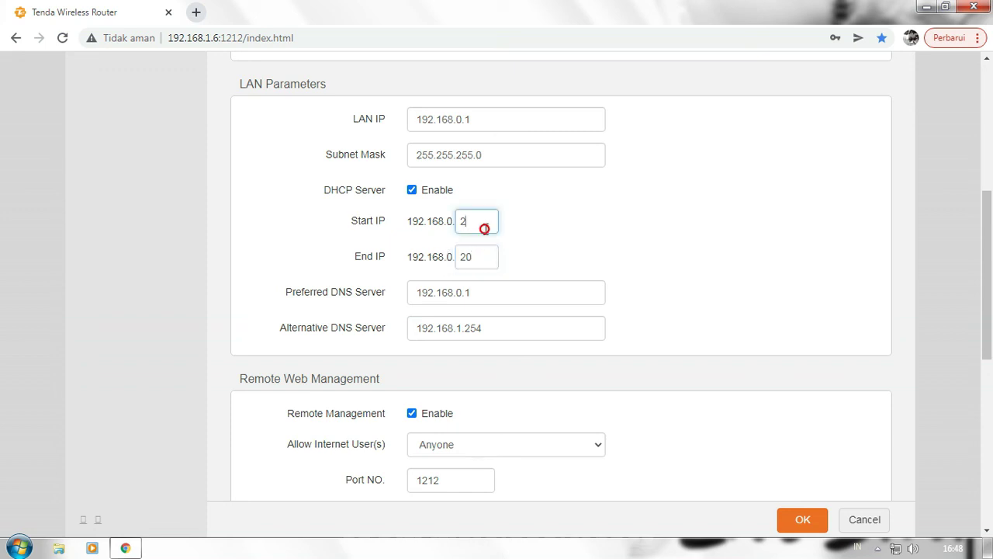
left_click_drag(448, 222, 469, 226)
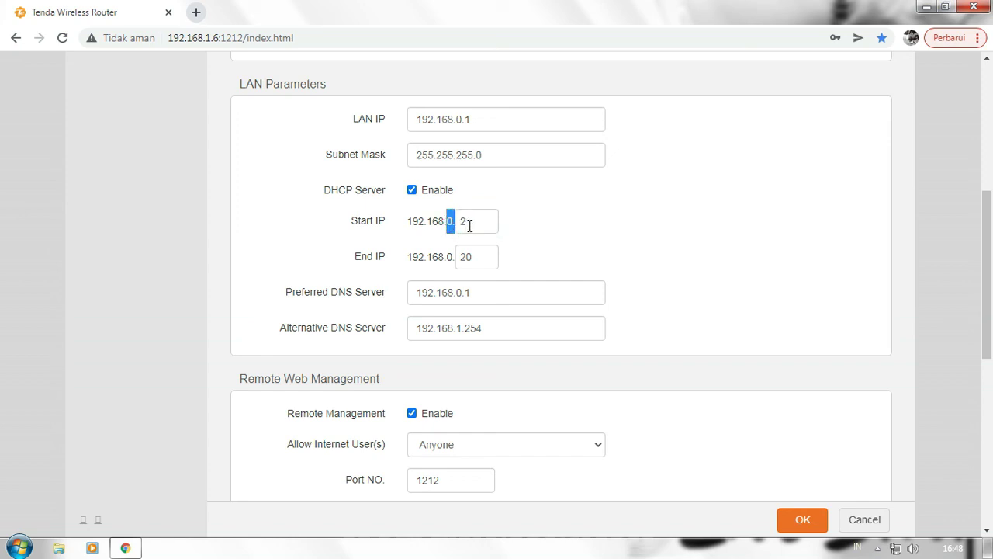
left_click(472, 225)
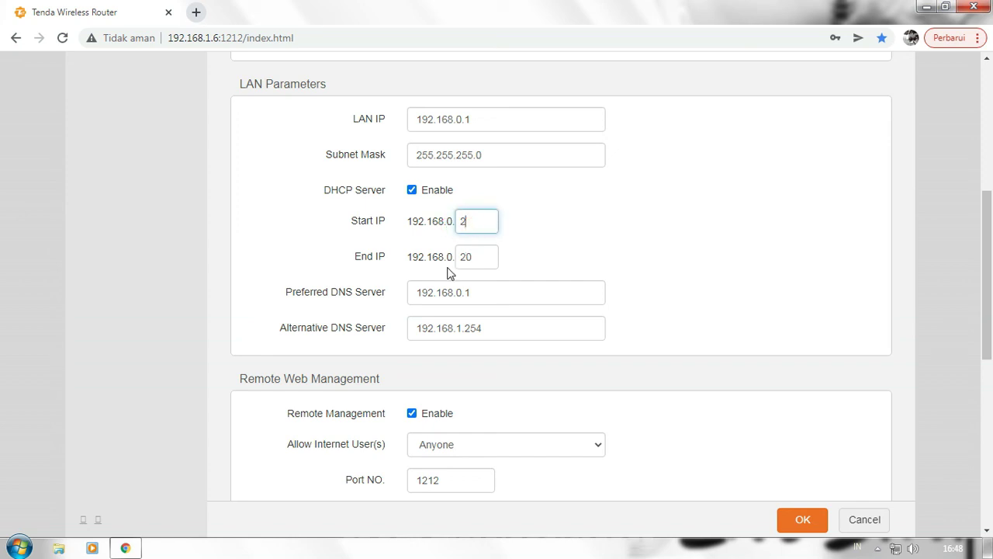
left_click_drag(448, 260, 474, 263)
left_click(477, 259)
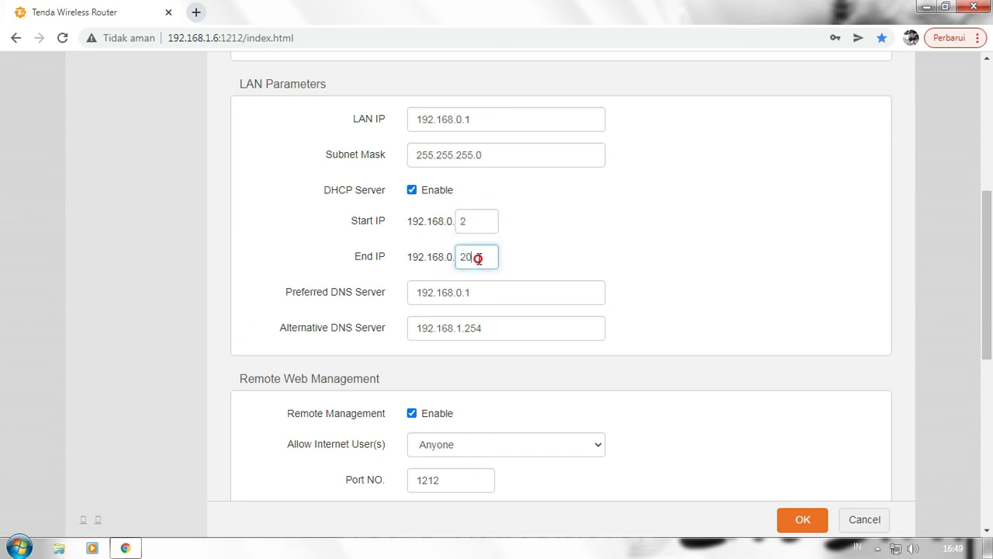
Examine the DHCP End IP again, along with the surrounding WAN and LAN Parameters on the Administration page.
left_click(567, 241)
left_click(458, 259)
left_click_drag(448, 256, 468, 257)
left_click(476, 259)
left_click(548, 257)
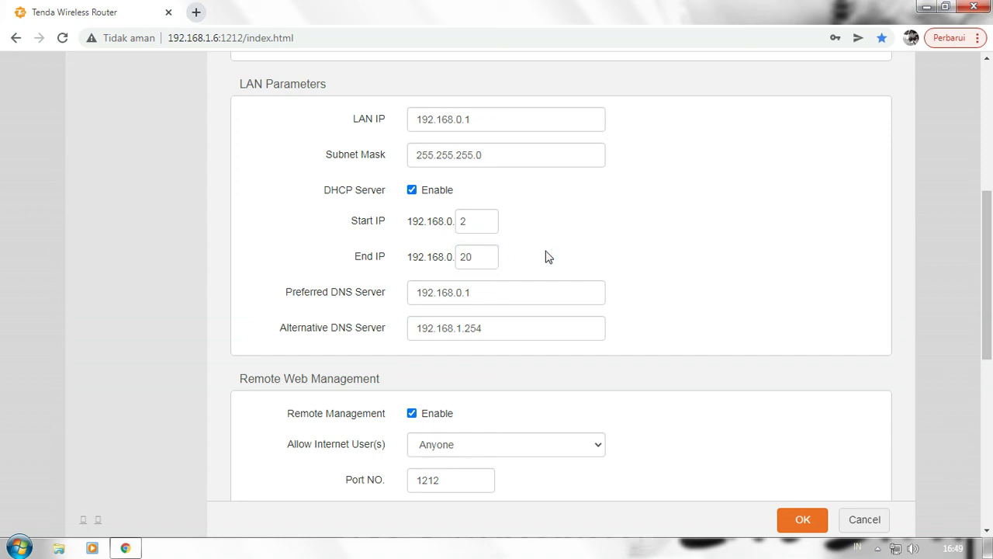
left_click(479, 257)
scroll(796, 293, "up", 3)
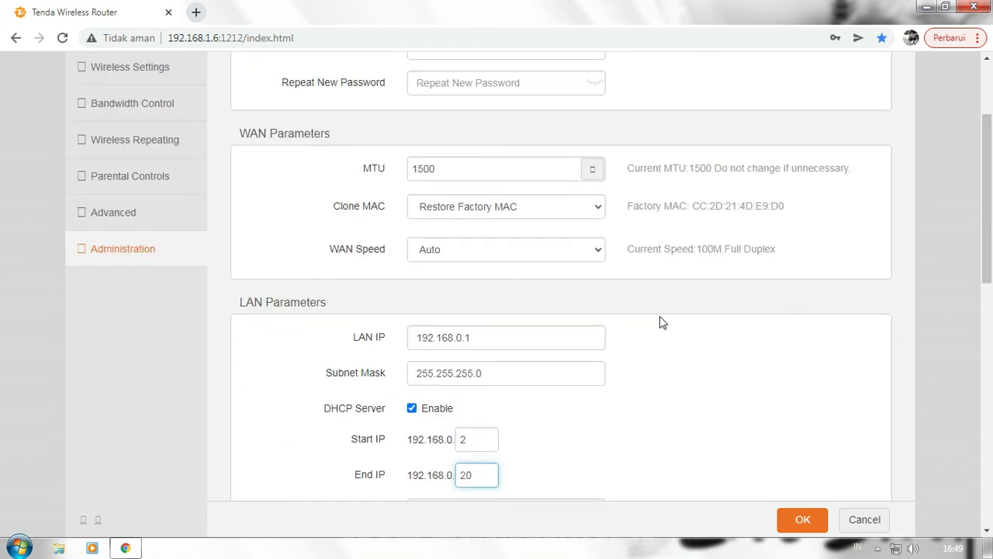
scroll(667, 328, "down", 3)
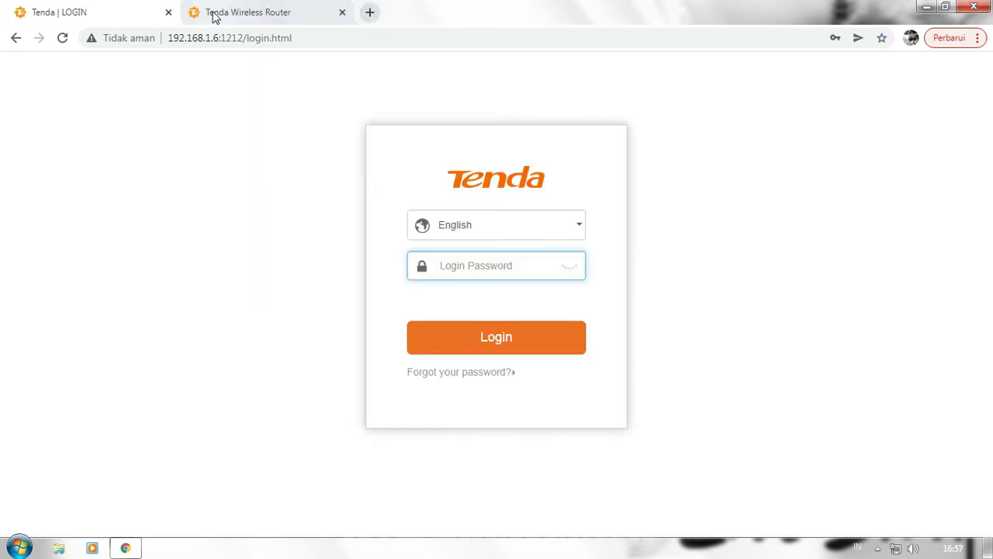
Look at the router's login page and its saved-password suggestion, and minimize the browser to show the desktop.
left_click(212, 13)
left_click(106, 11)
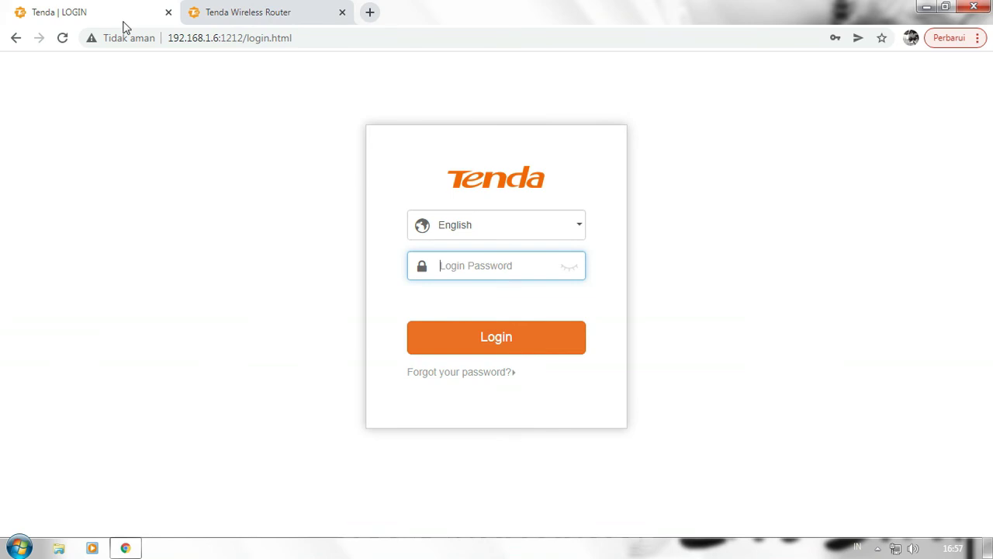
left_click(465, 265)
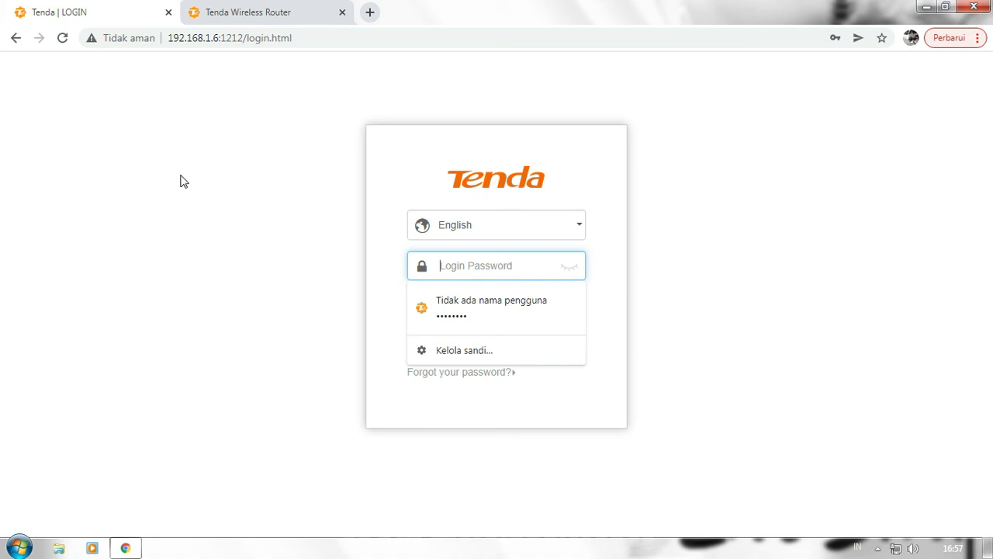
left_click(926, 6)
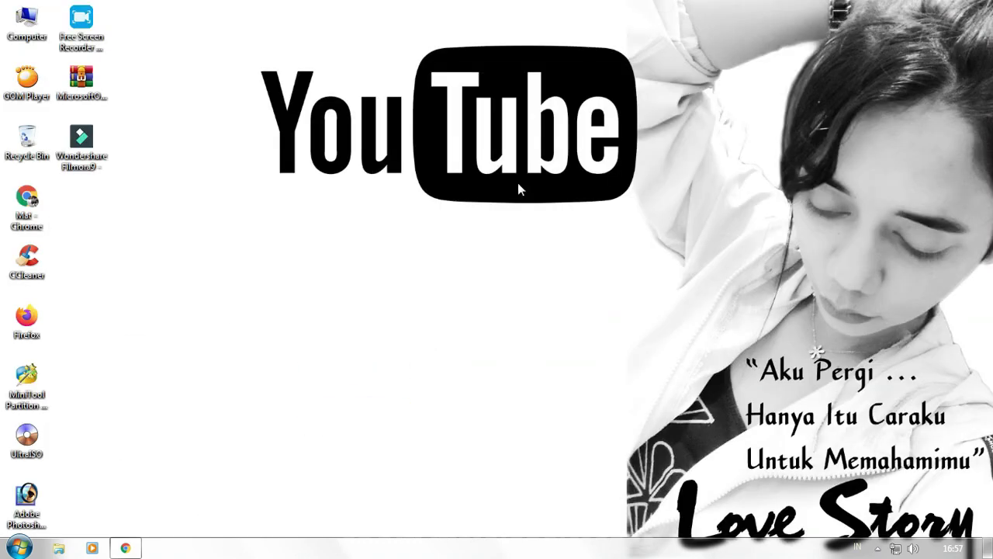
right_click(456, 165)
left_click(496, 208)
right_click(308, 218)
left_click(345, 261)
right_click(213, 231)
left_click(251, 271)
right_click(272, 194)
left_click(310, 247)
right_click(315, 209)
left_click(374, 256)
right_click(442, 216)
left_click(465, 256)
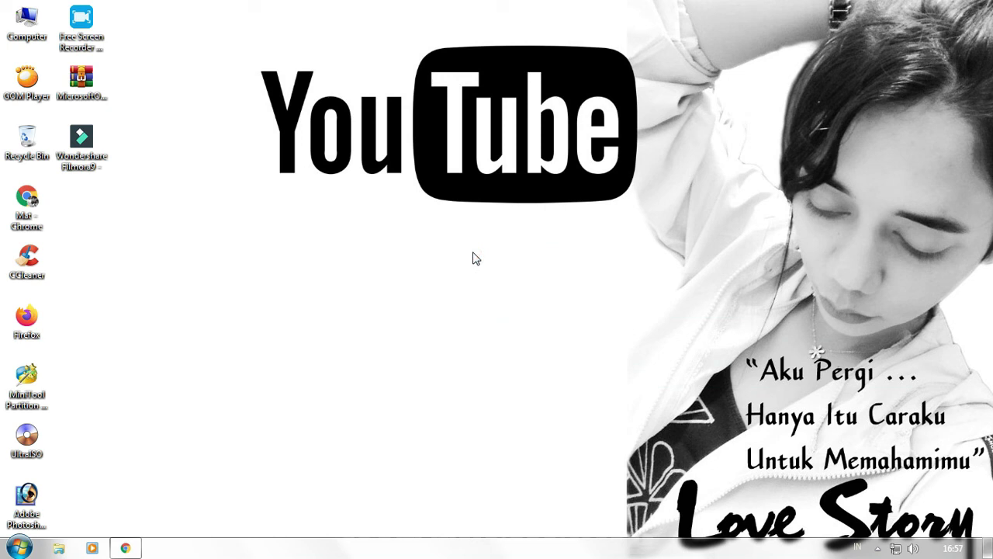